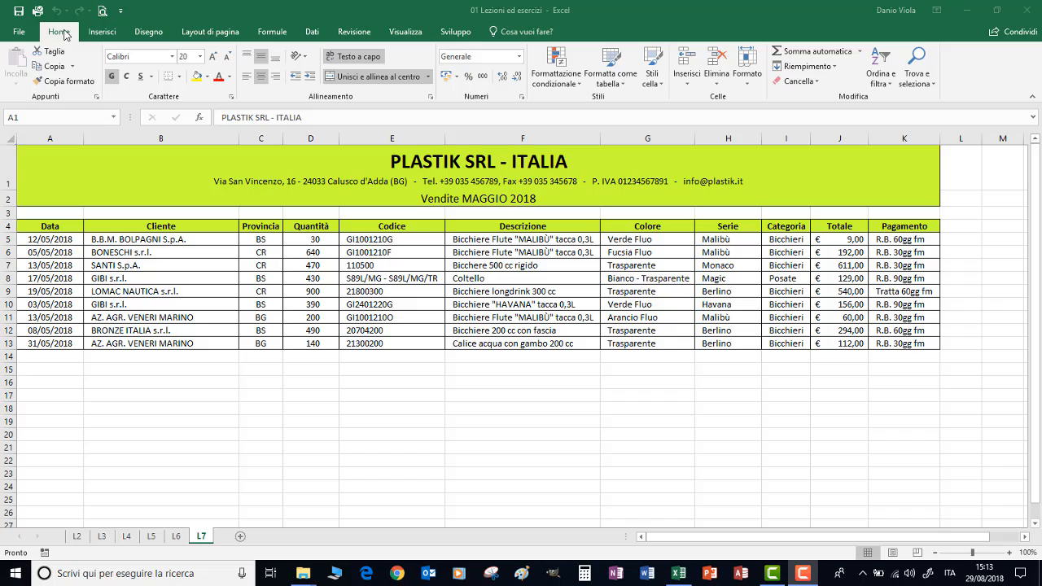
- Show the Quick Access Toolbar below the ribbon and move it back above the ribbon
right_click(65, 34)
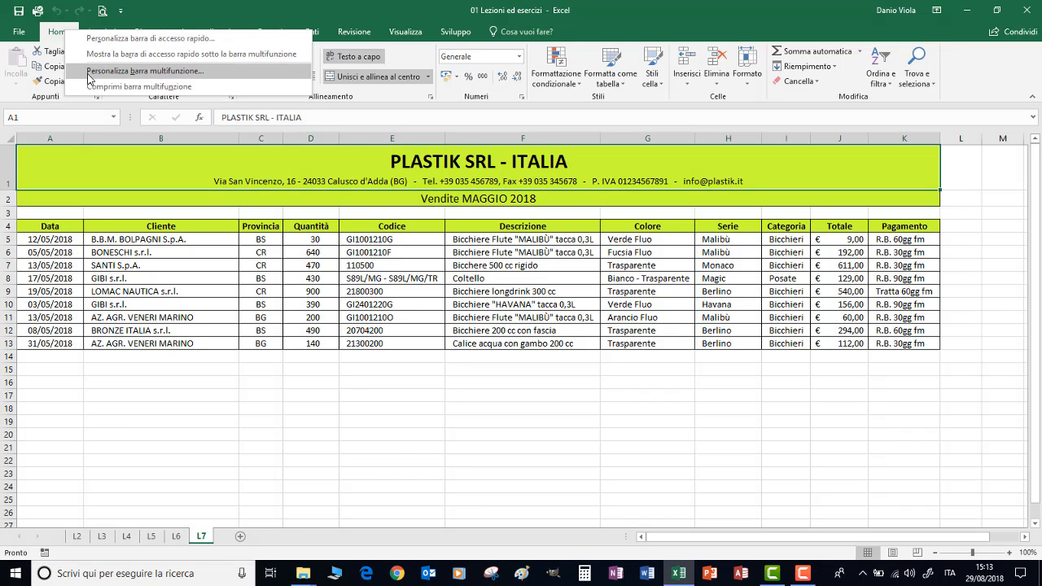
left_click(148, 54)
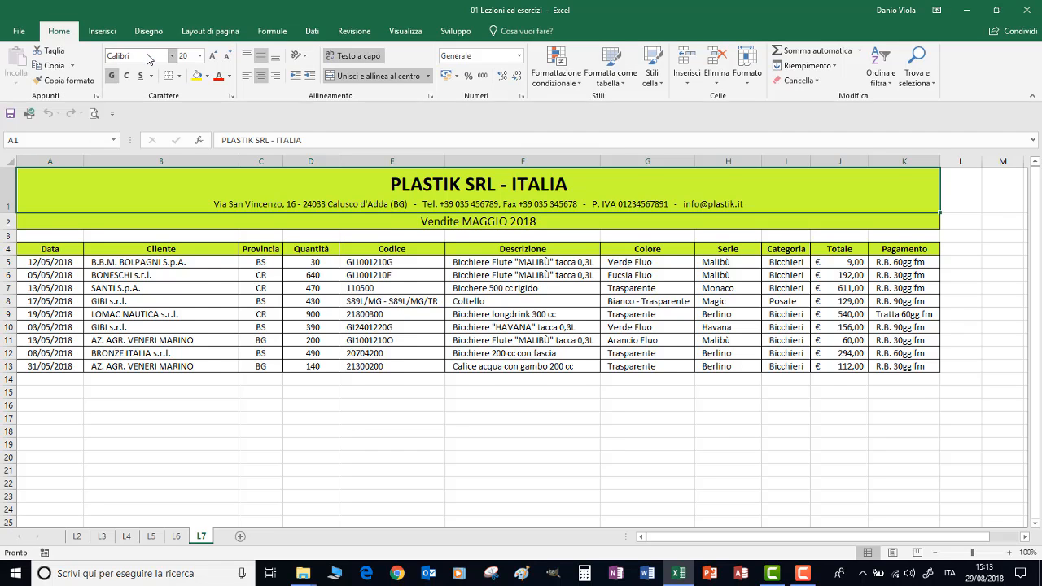
right_click(78, 120)
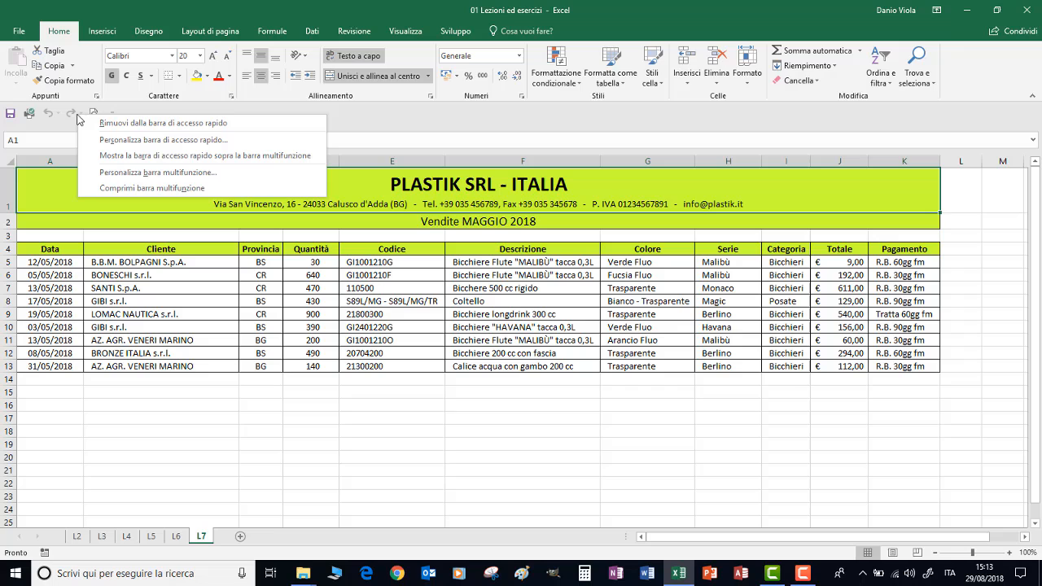
left_click(104, 154)
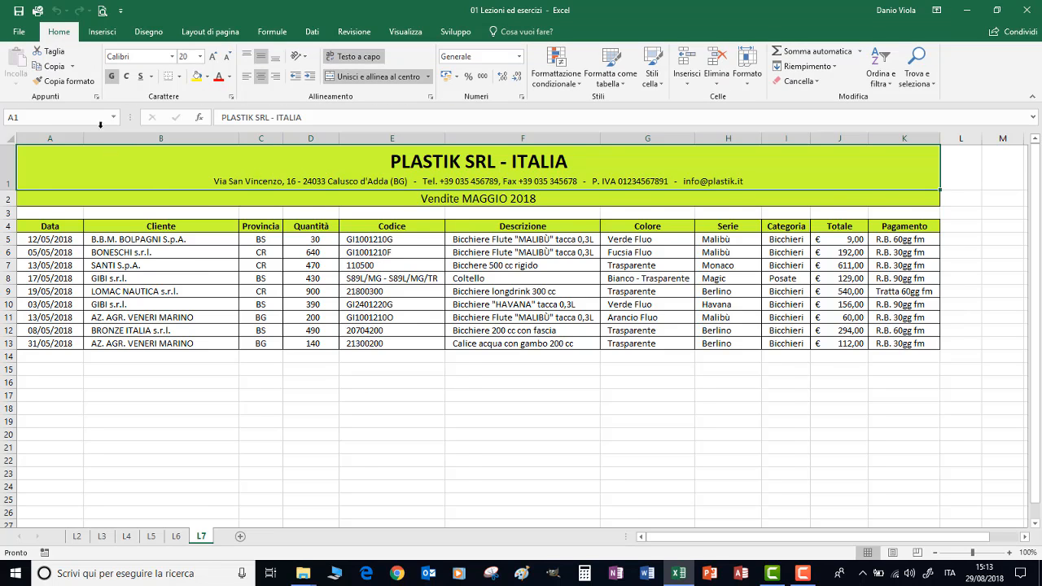
- Open the ribbon customization page of the Excel options and collapse the Home tab's list of groups
right_click(102, 14)
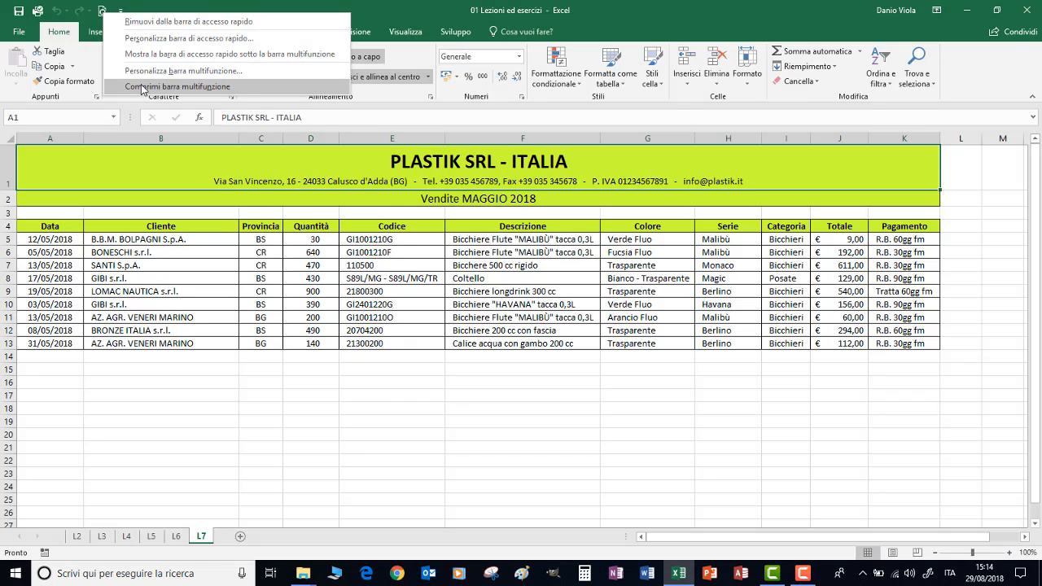
left_click(64, 34)
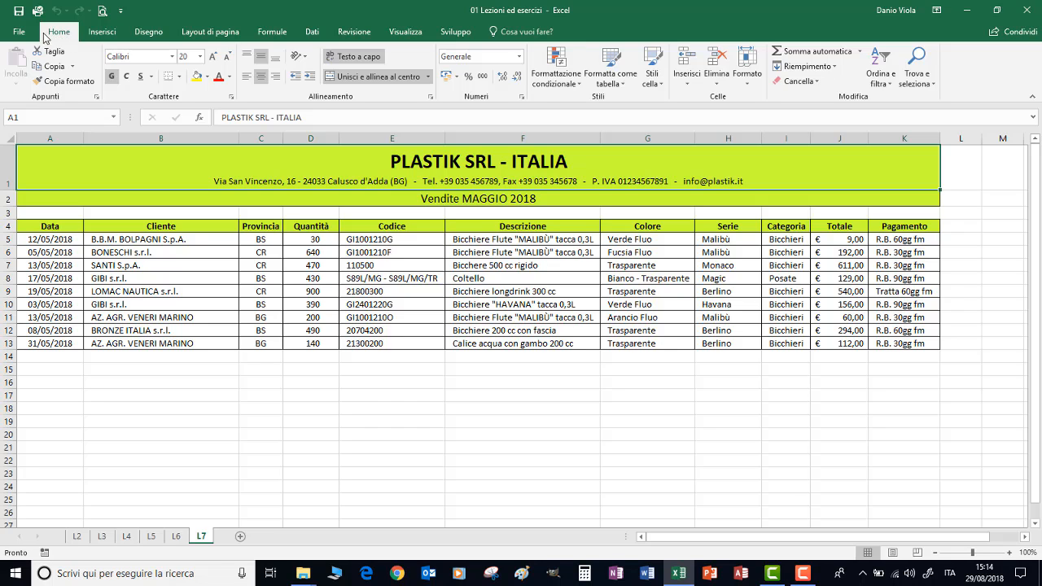
left_click(18, 33)
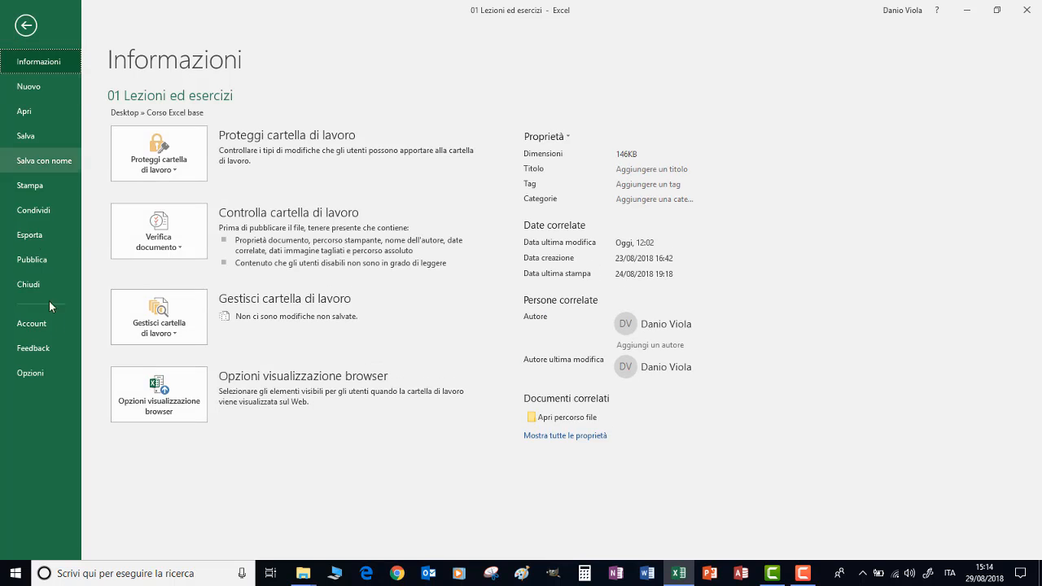
key("Escape")
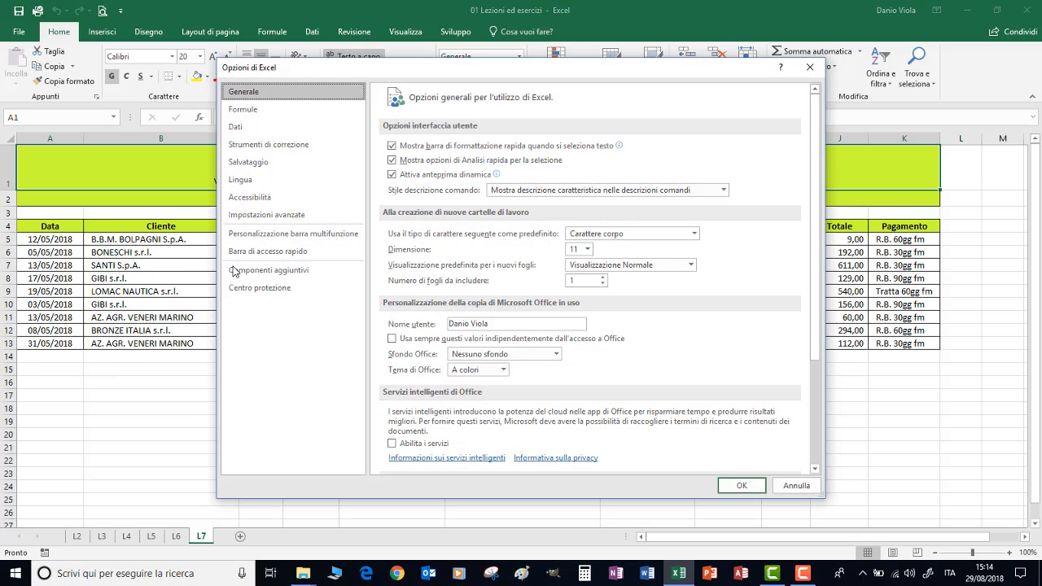
left_click(289, 235)
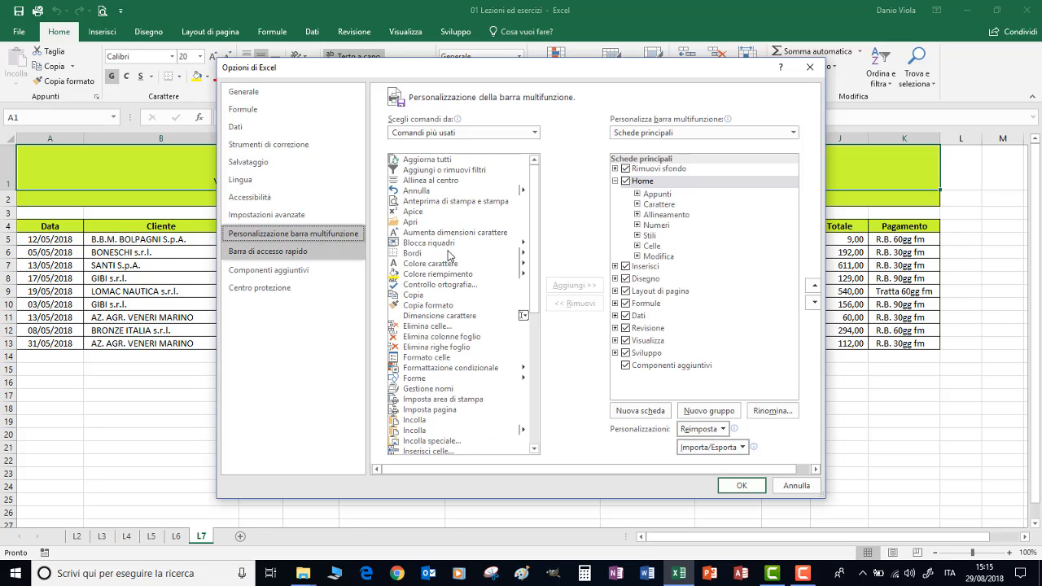
left_click(614, 180)
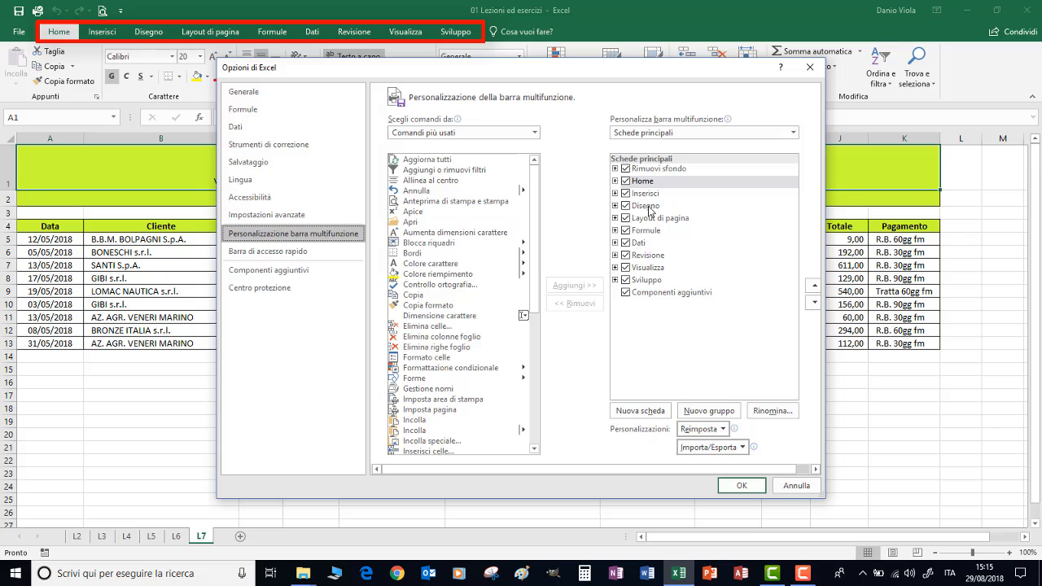
- Review the customizable ribbon tabs by listing all tabs, only the tool tabs, and the main tabs again
left_click(648, 206)
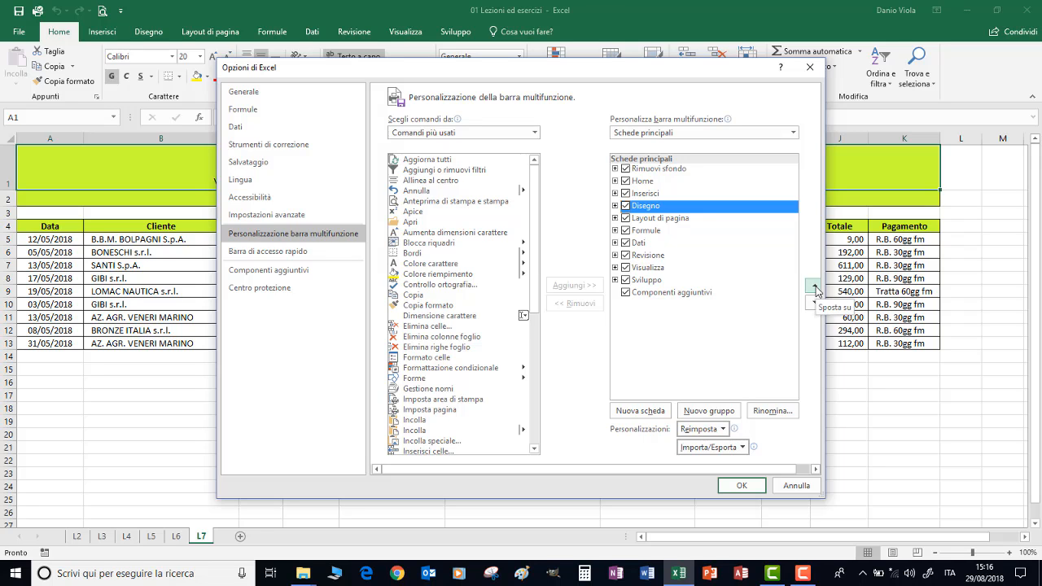
left_click(792, 135)
left_click(792, 137)
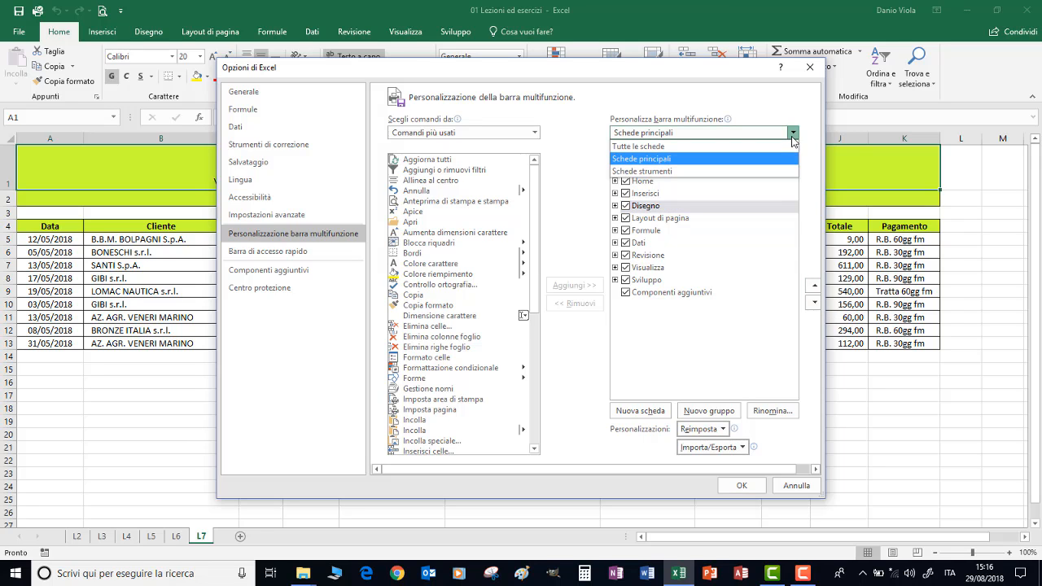
left_click(659, 146)
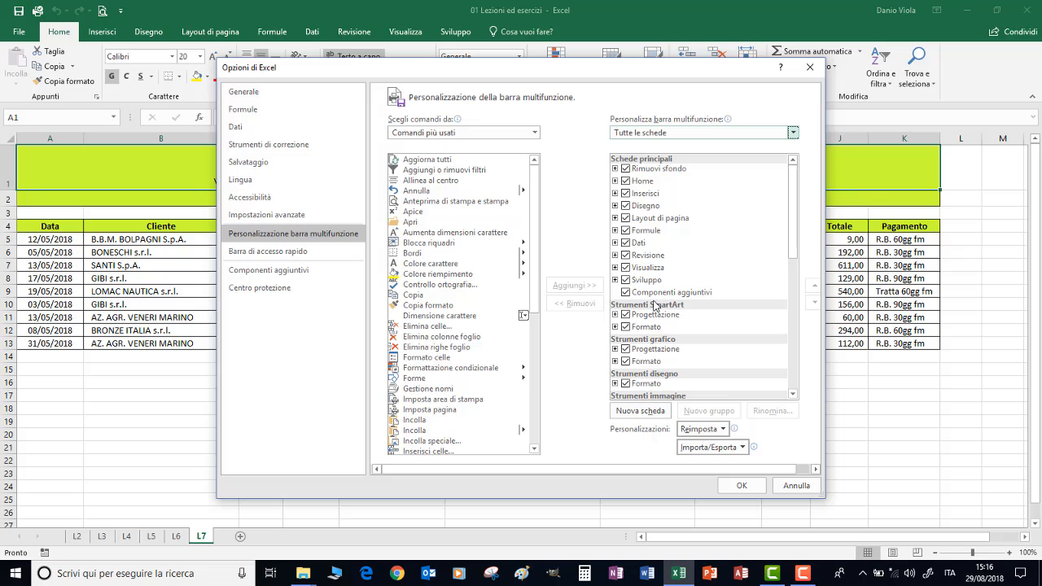
left_click(793, 133)
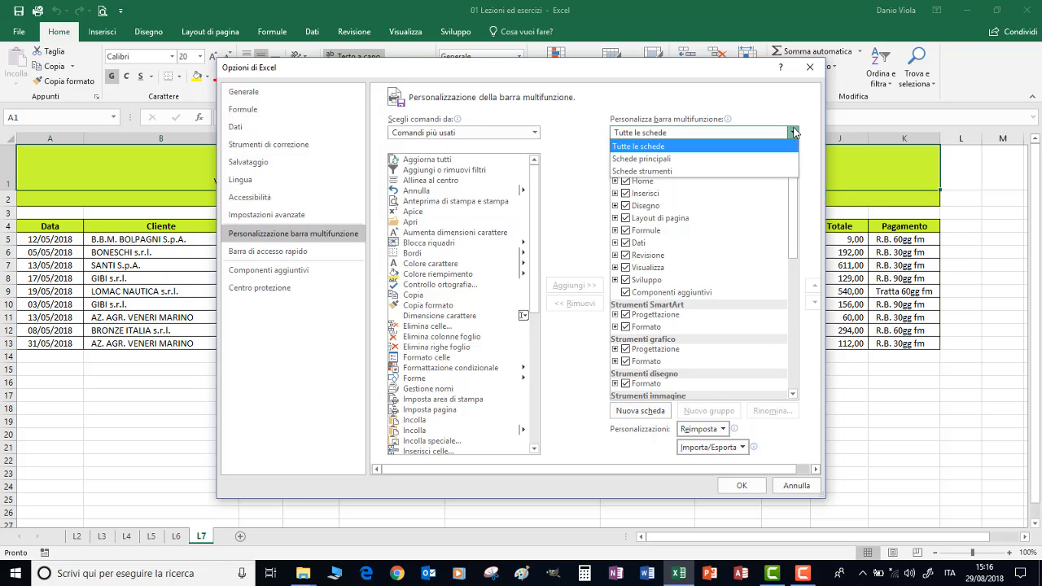
left_click(659, 172)
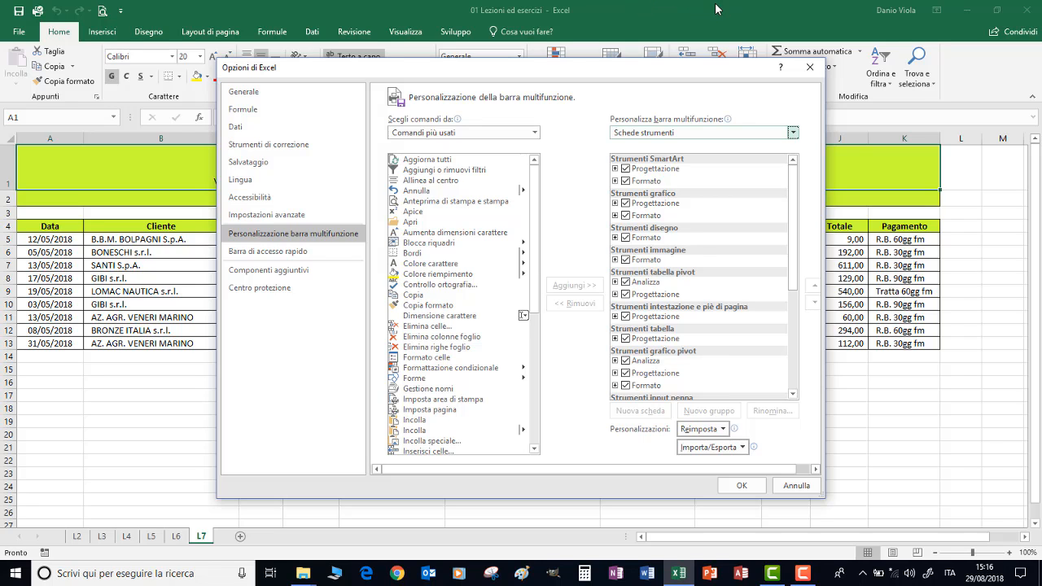
left_click(792, 133)
left_click(647, 159)
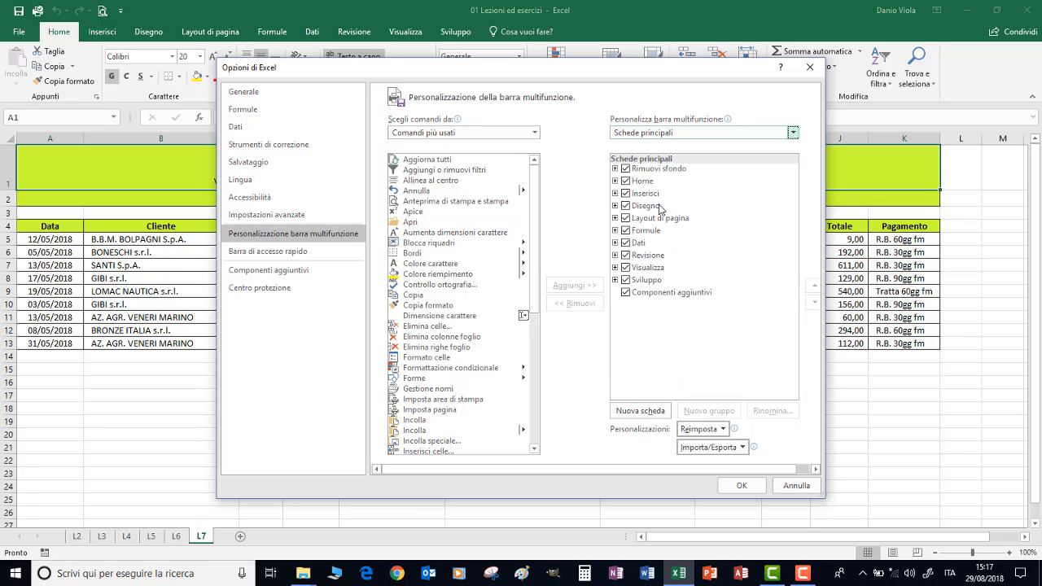
- Try to add the Aumenta dimensioni carattere command directly to the Layout di pagina tab
left_click(652, 219)
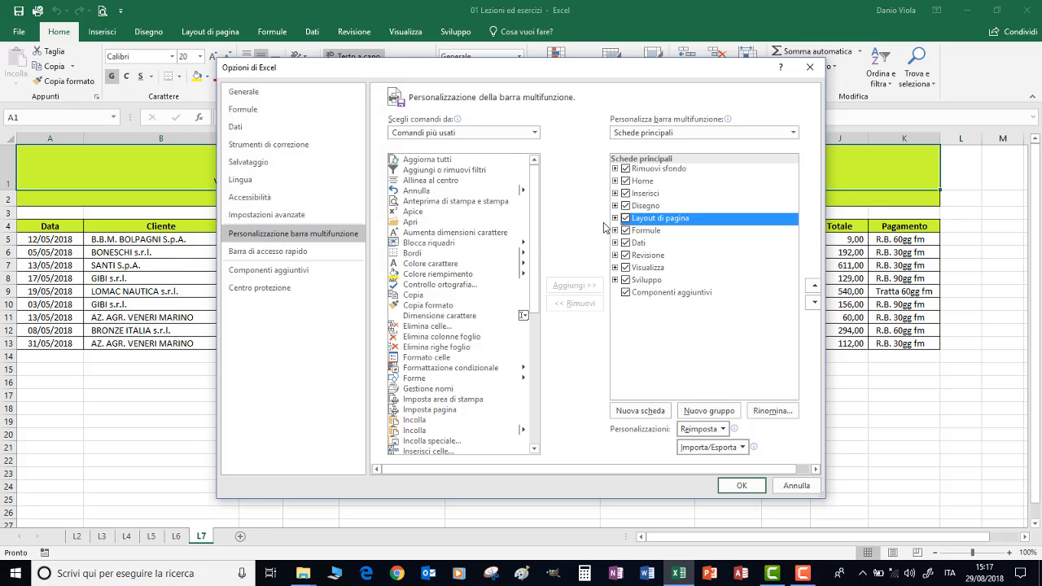
left_click(436, 233)
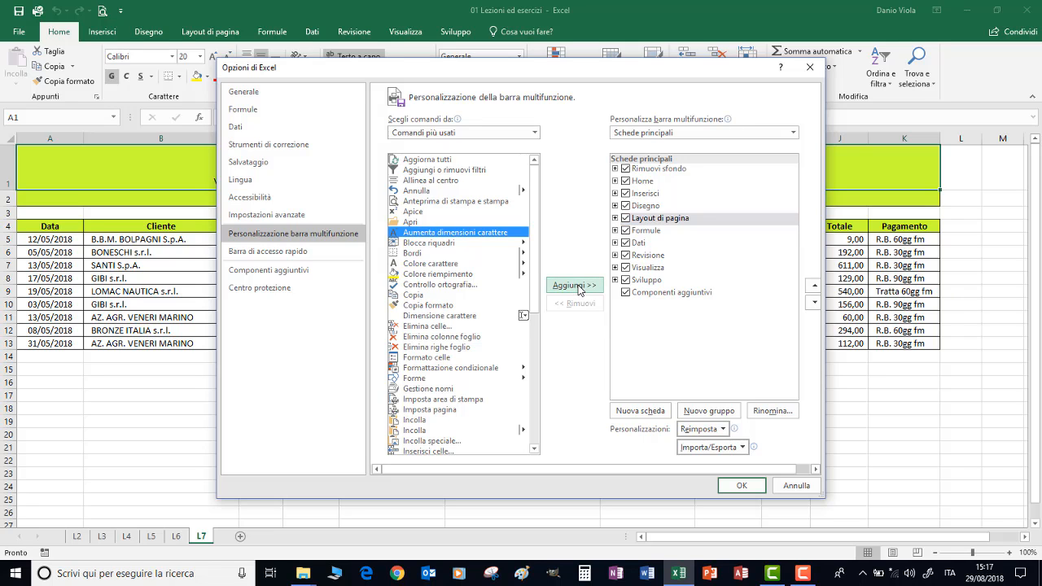
- Create a new custom ribbon tab after Layout di pagina and rename it Inf&Mat
left_click(655, 220)
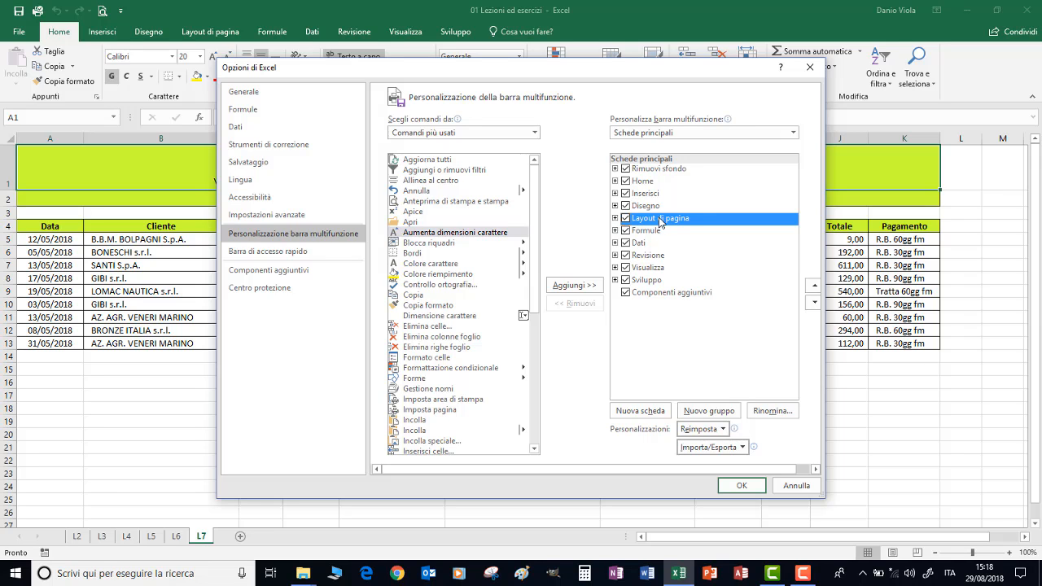
left_click(640, 412)
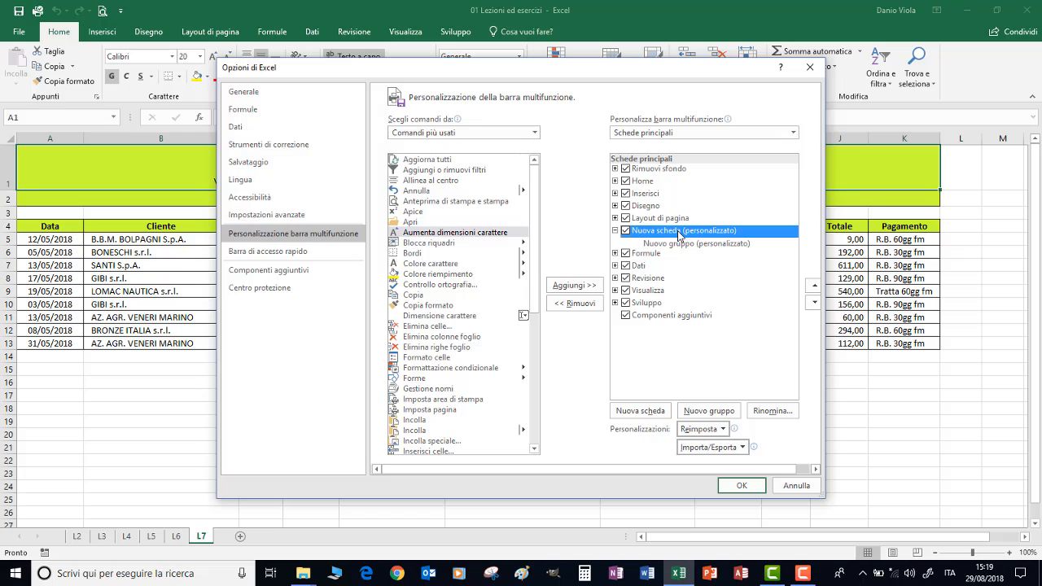
right_click(680, 235)
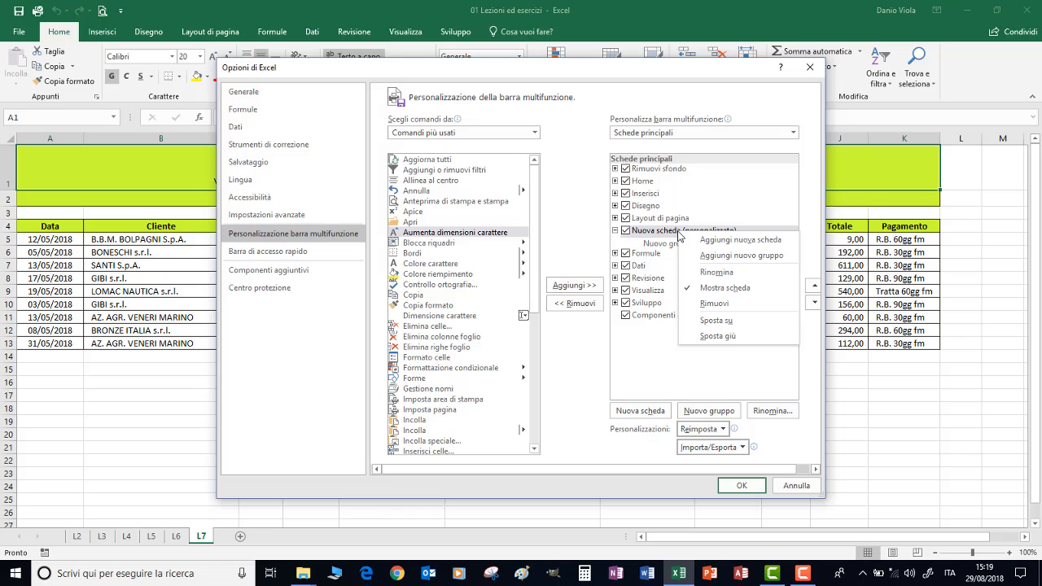
left_click(714, 273)
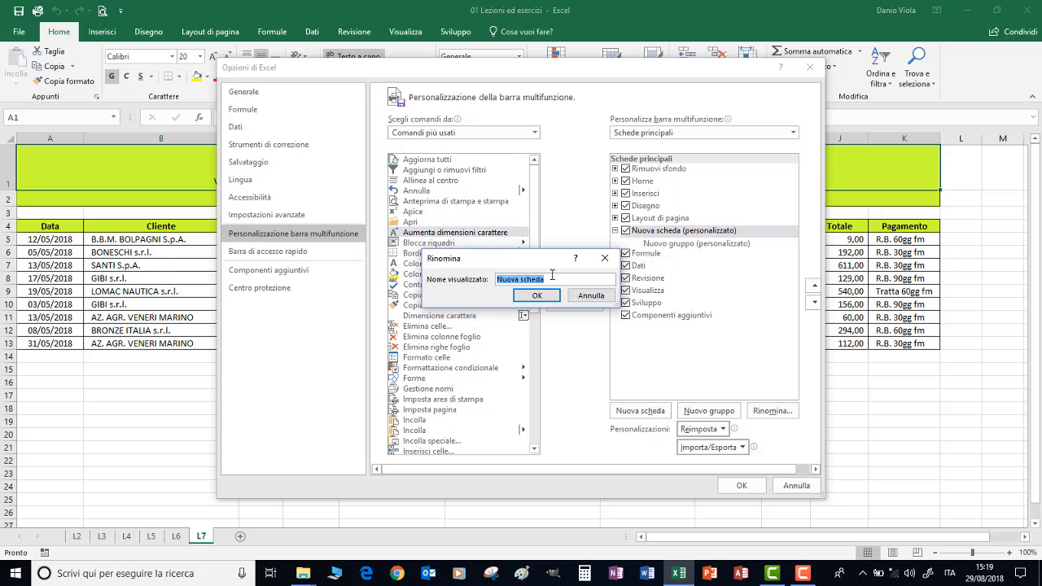
type("Inf&Mat")
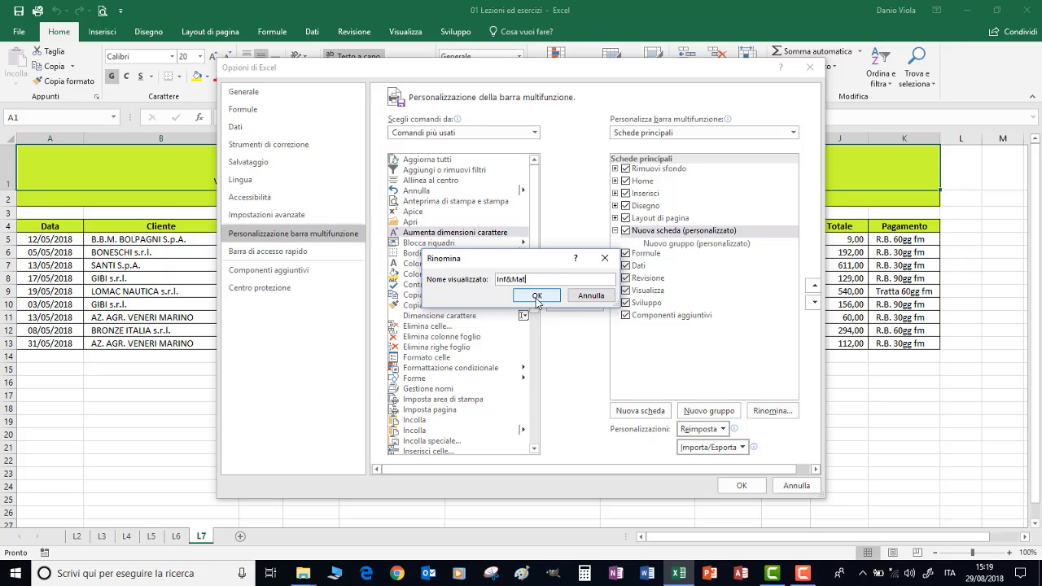
left_click(537, 296)
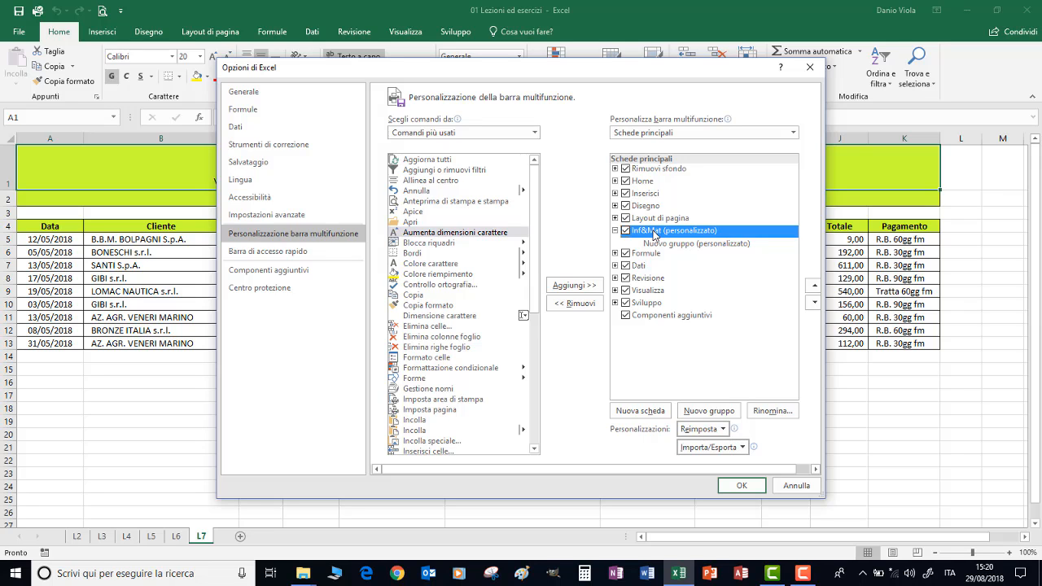
- Move the Inf&Mat tab down to the end of the main tabs list, after Componenti aggiuntivi
left_click(814, 302)
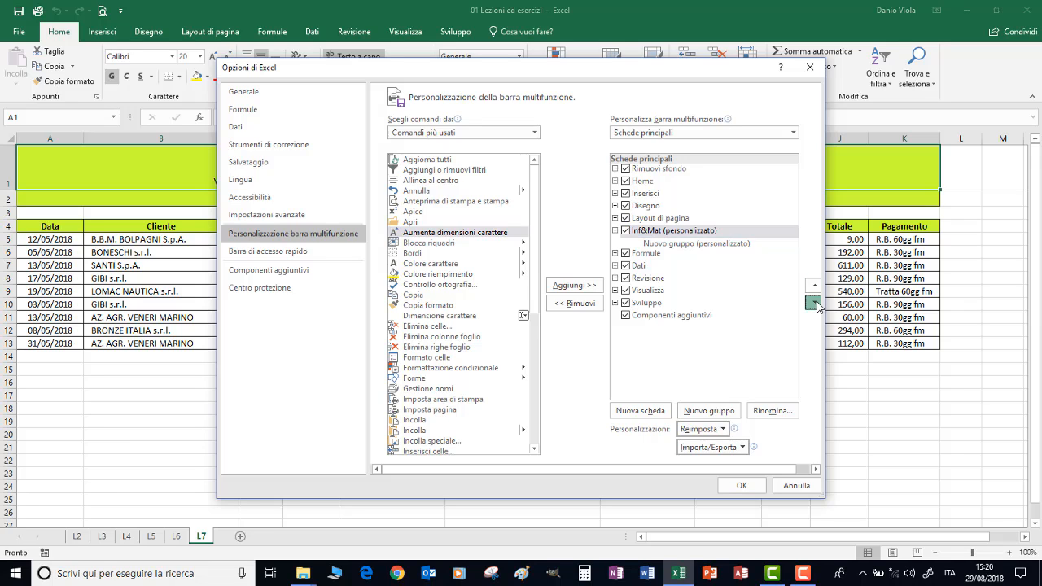
left_click(814, 302)
left_click(815, 303)
left_click(814, 303)
left_click(814, 302)
left_click(814, 302)
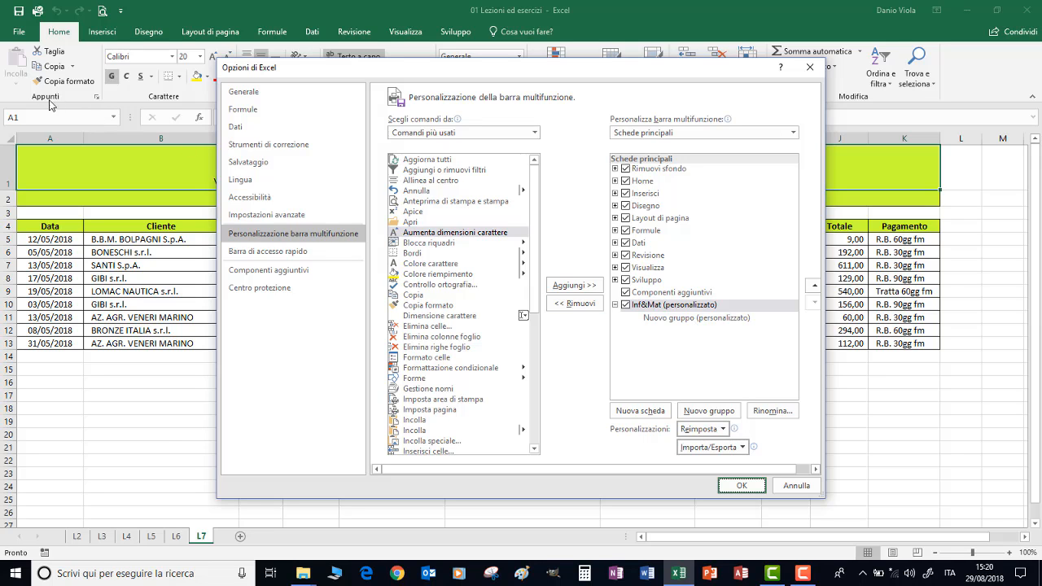
mouse_move(36, 104)
left_mouse_down()
mouse_move(61, 81)
mouse_move(33, 110)
left_mouse_up()
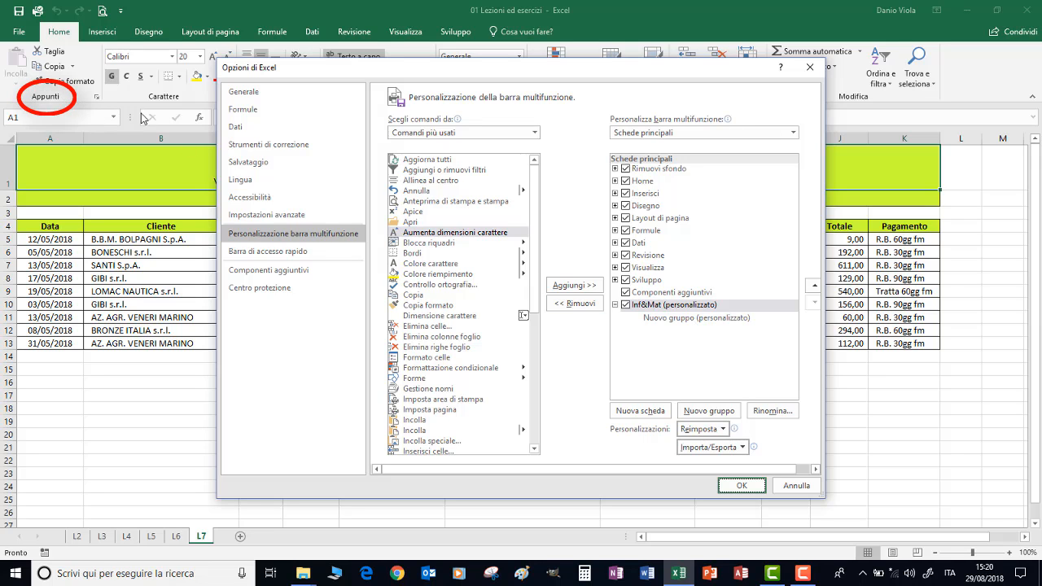
left_click_drag(206, 98, 184, 99)
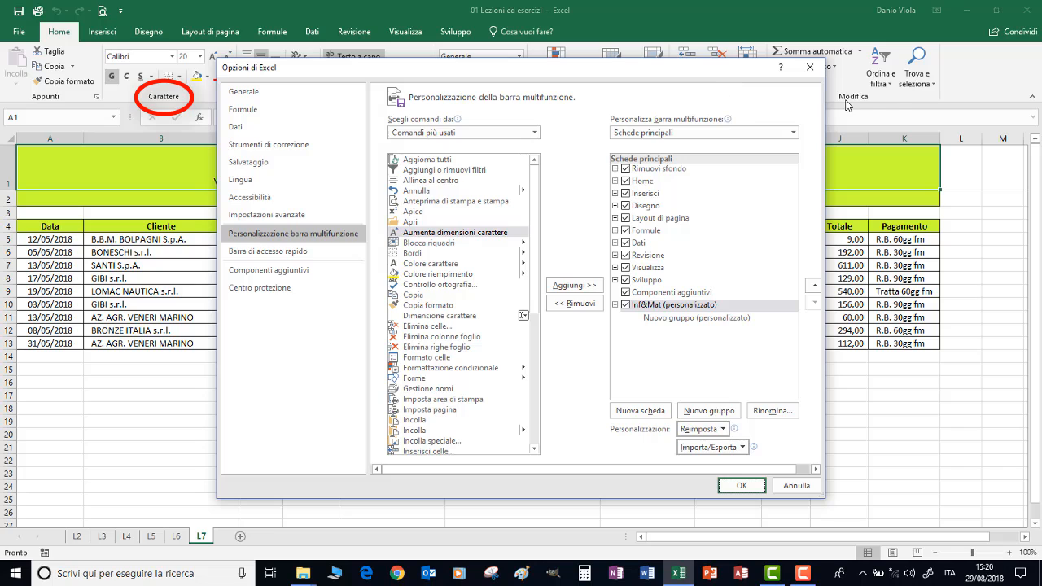
mouse_move(849, 82)
left_mouse_down()
mouse_move(865, 112)
mouse_move(848, 110)
left_mouse_up()
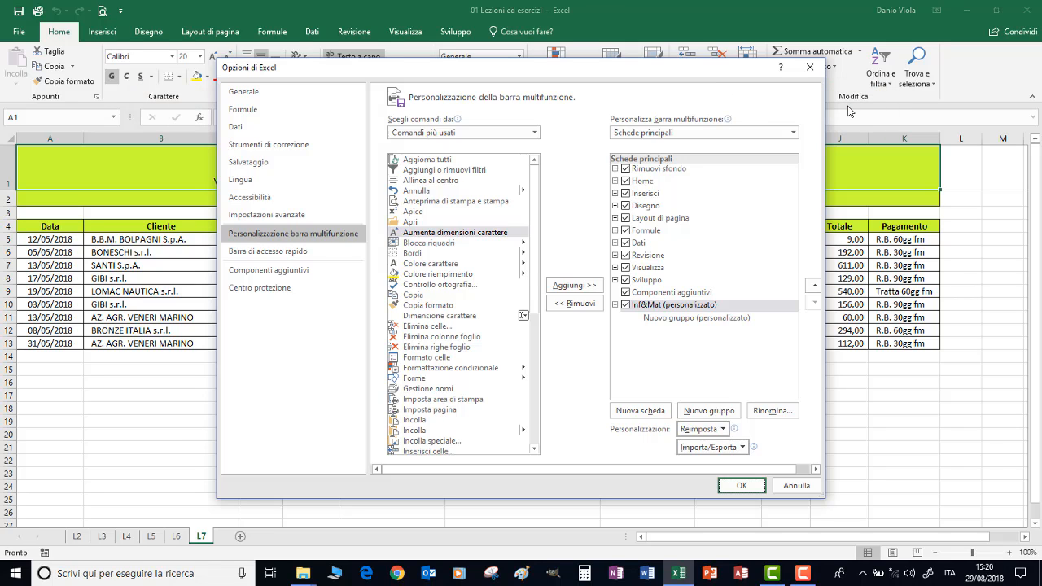
- Rename the new group inside the Inf&Mat tab as Comandi più utilizzati
right_click(682, 321)
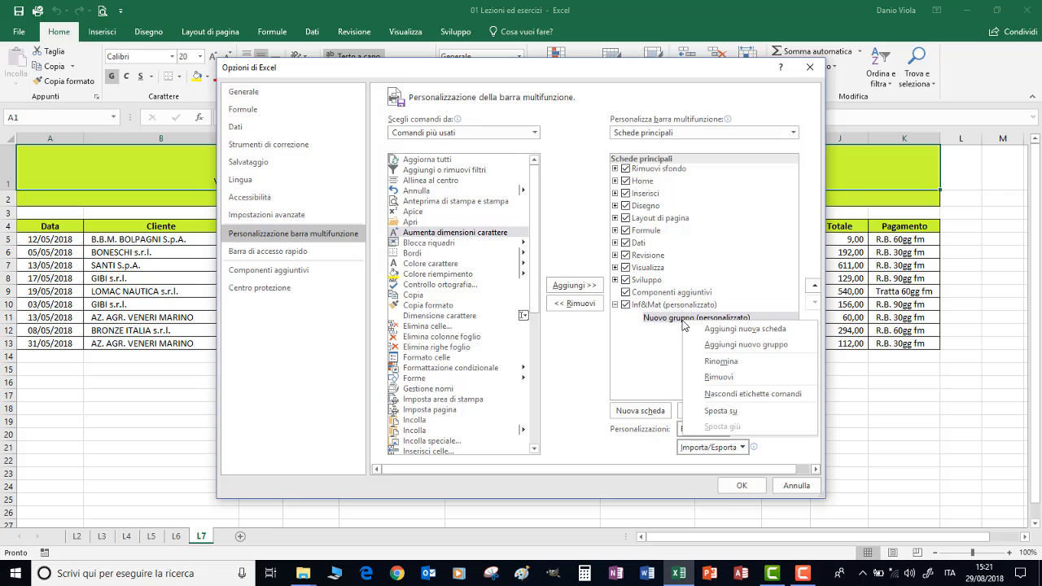
left_click(708, 362)
type("Comandi più utilizzati")
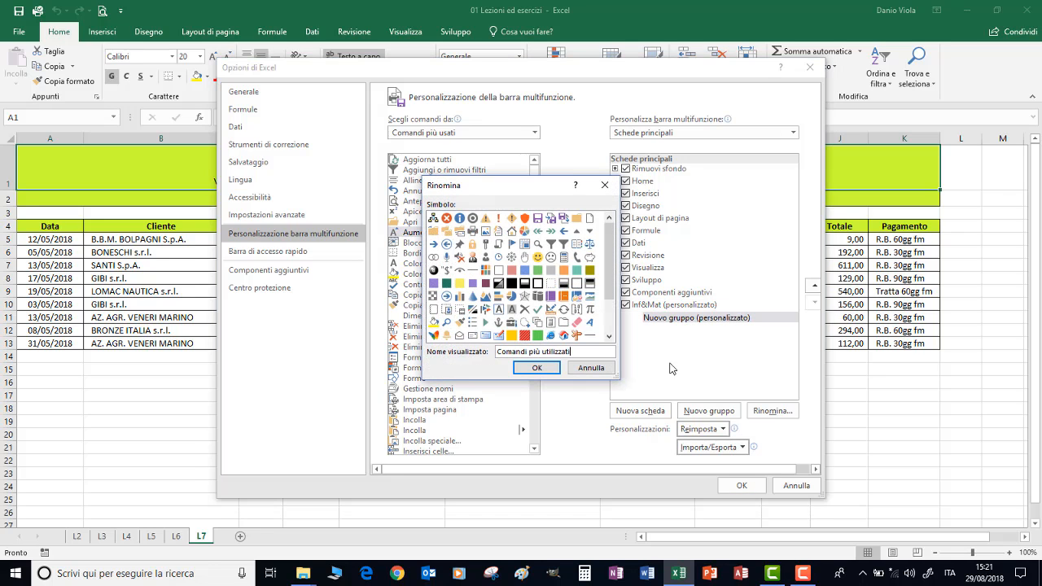
left_click(544, 372)
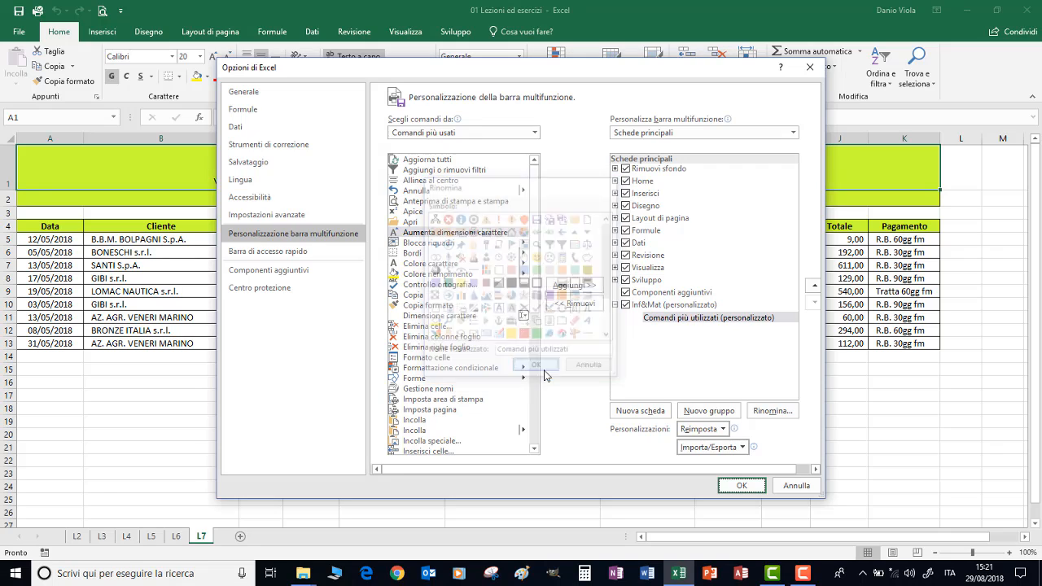
- Add the Salva and Stampa immediata commands to the Comandi più utilizzati group of the Inf&Mat tab
left_click(534, 392)
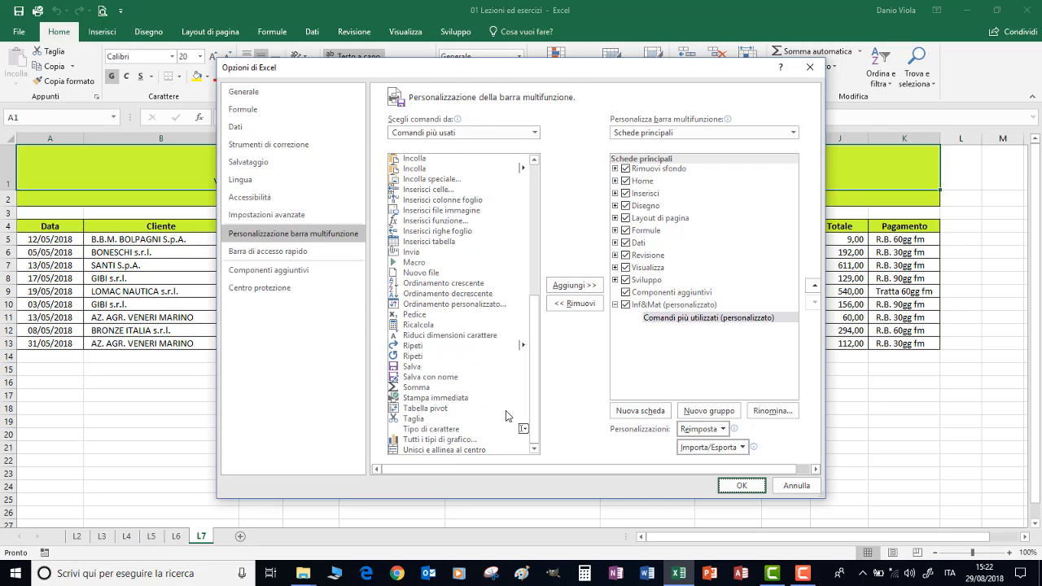
left_click(412, 367)
left_click(573, 286)
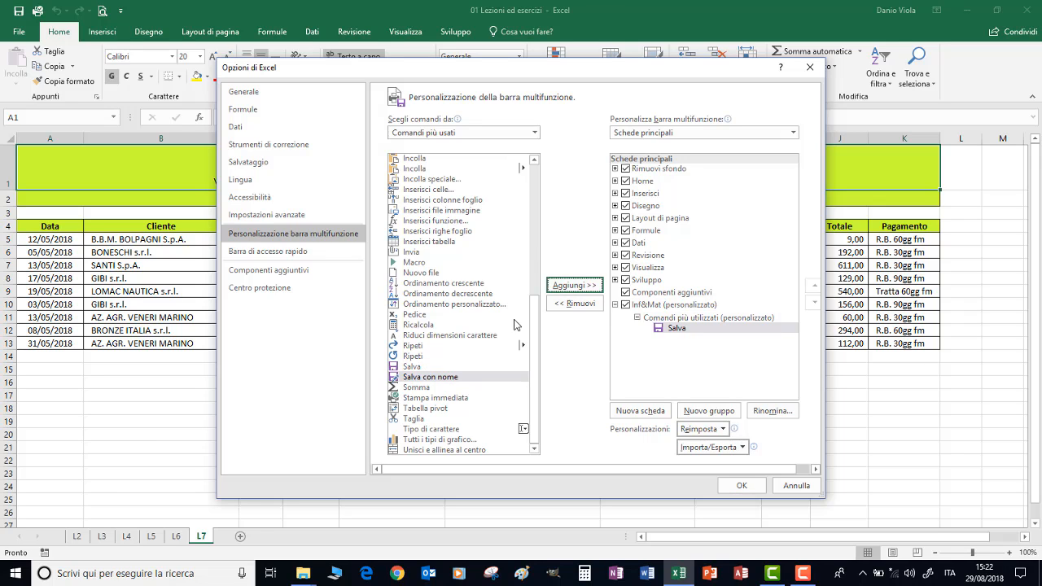
left_click(452, 398)
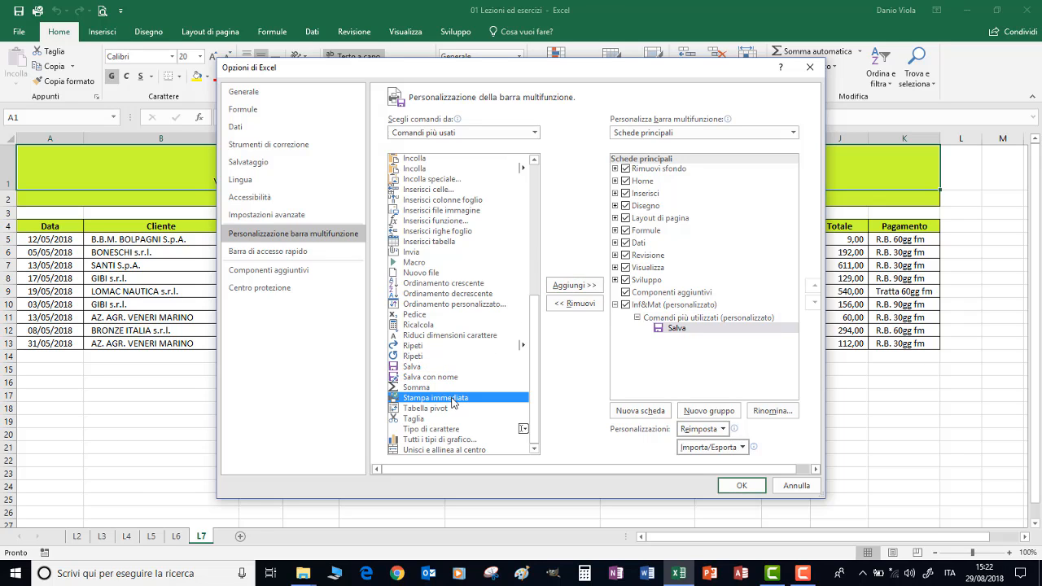
left_click(571, 288)
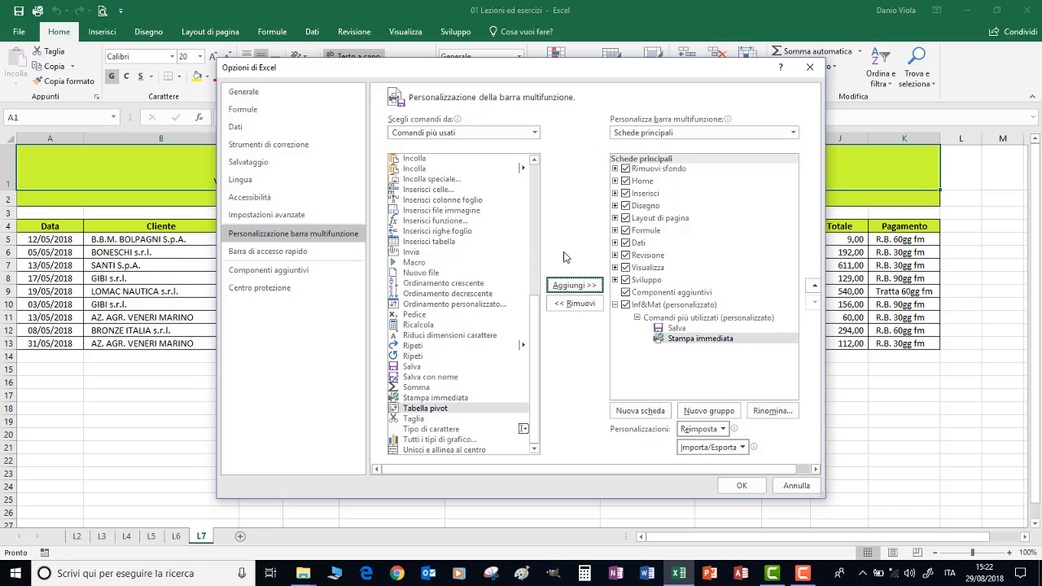
- Add the Formattazione condizionale command to the Comandi più utilizzati group
scroll(496, 269, "up", 9)
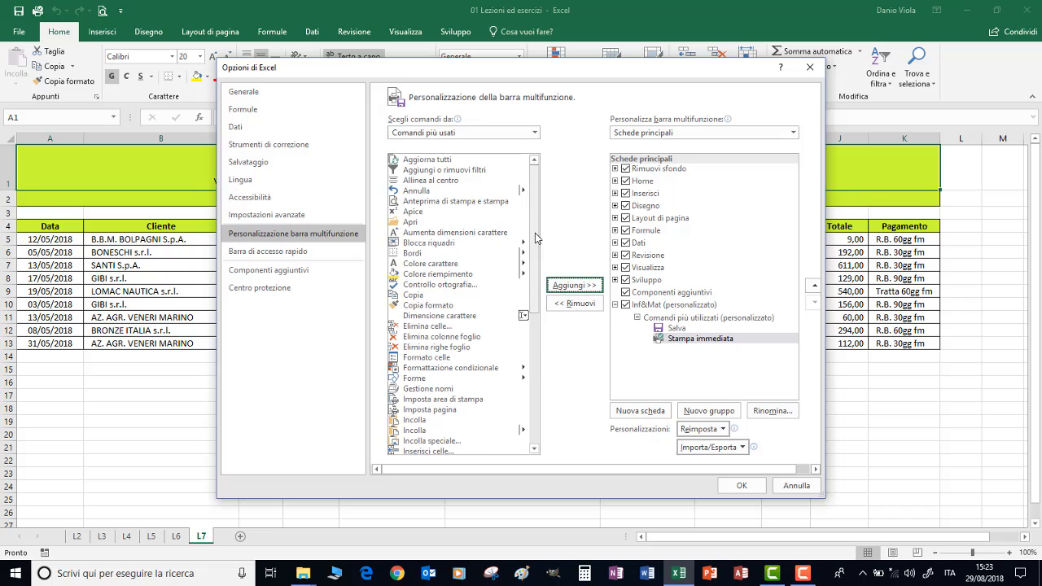
left_click(419, 368)
left_click(571, 287)
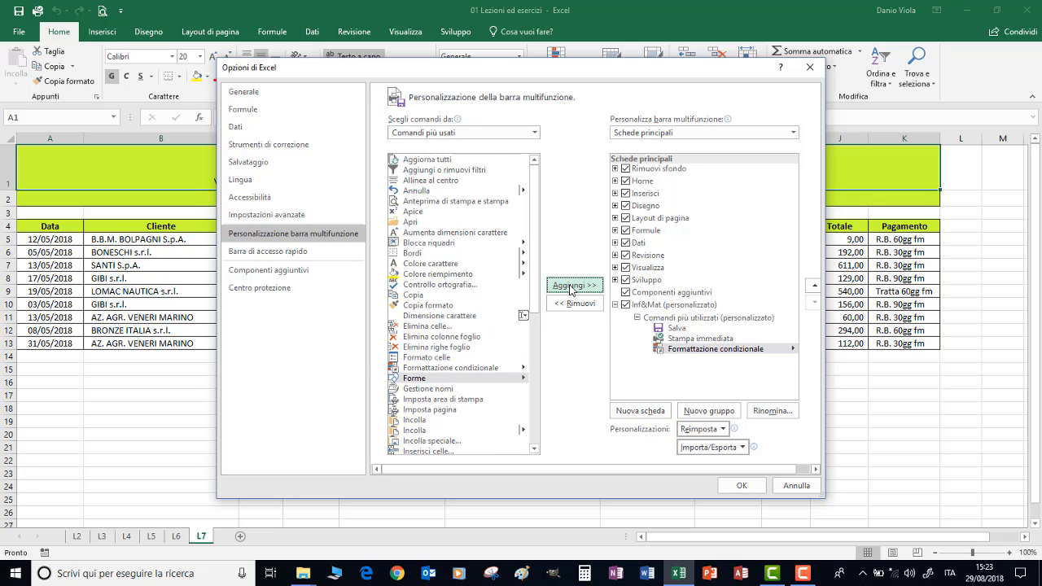
- Add the Ordinamento crescente, Ordinamento decrescente and Ordinamento personalizzato commands to the Comandi più utilizzati group
left_click(535, 399)
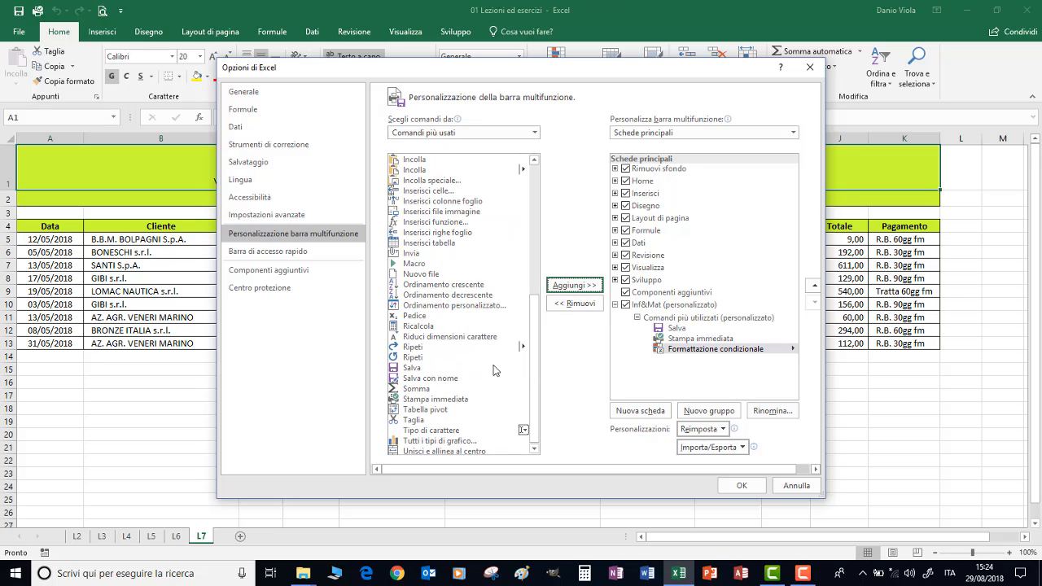
left_click(444, 284)
left_click(563, 286)
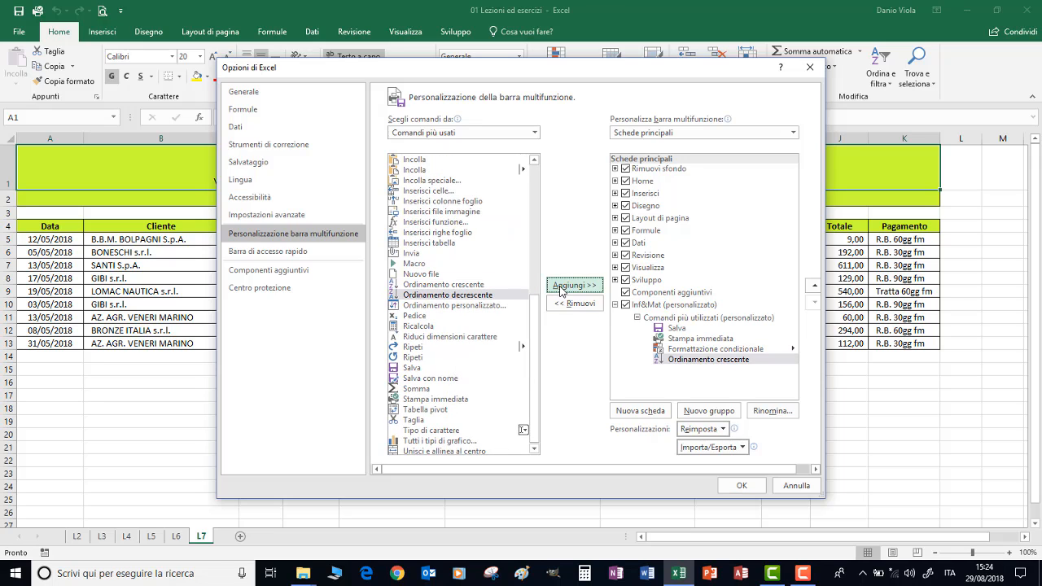
left_click(560, 288)
left_click(560, 288)
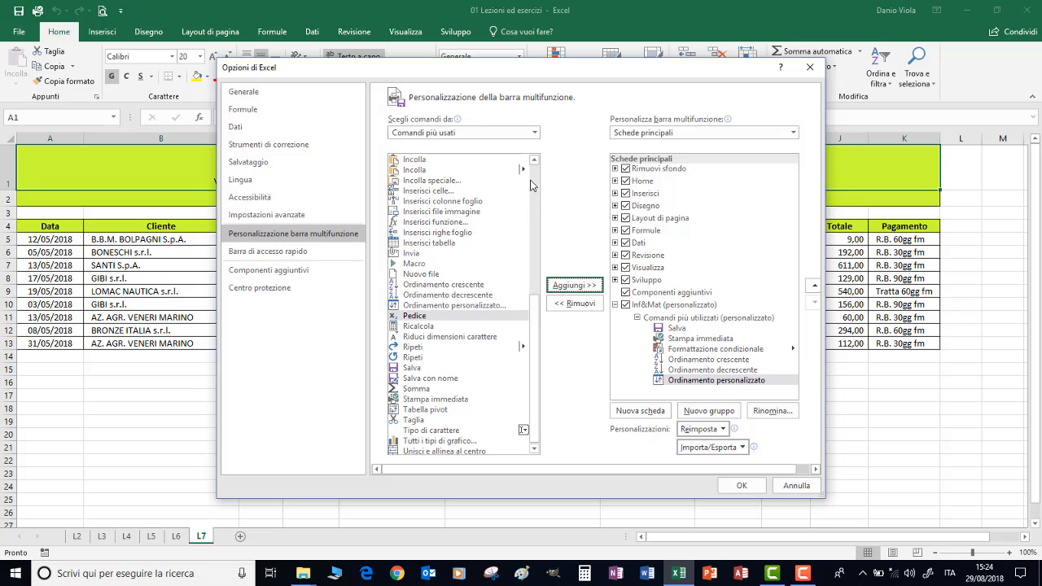
- Show Tutti i comandi as the command source and add Convalida dati to the Comandi più utilizzati group
left_click(535, 135)
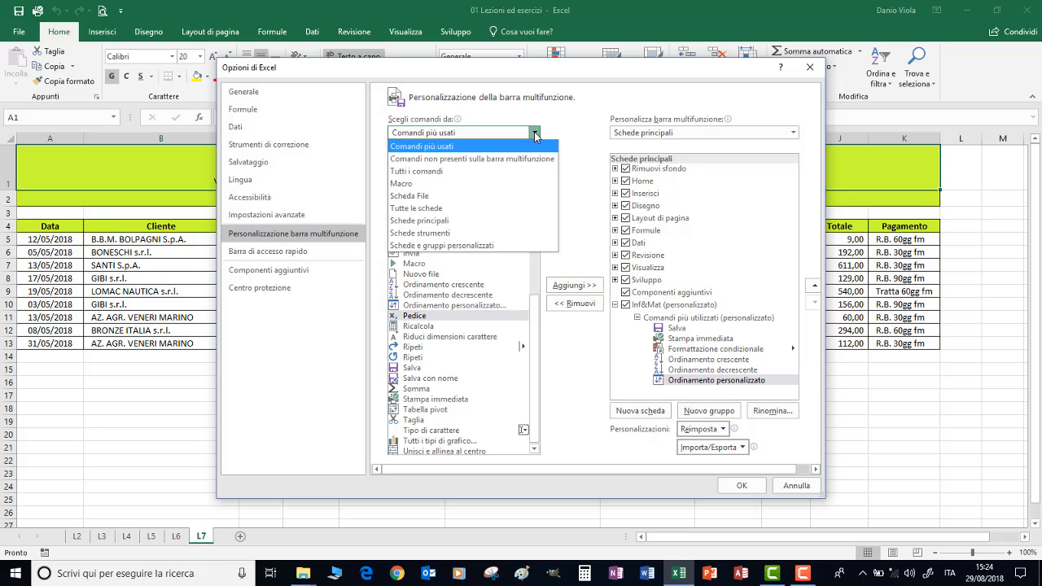
left_click(423, 172)
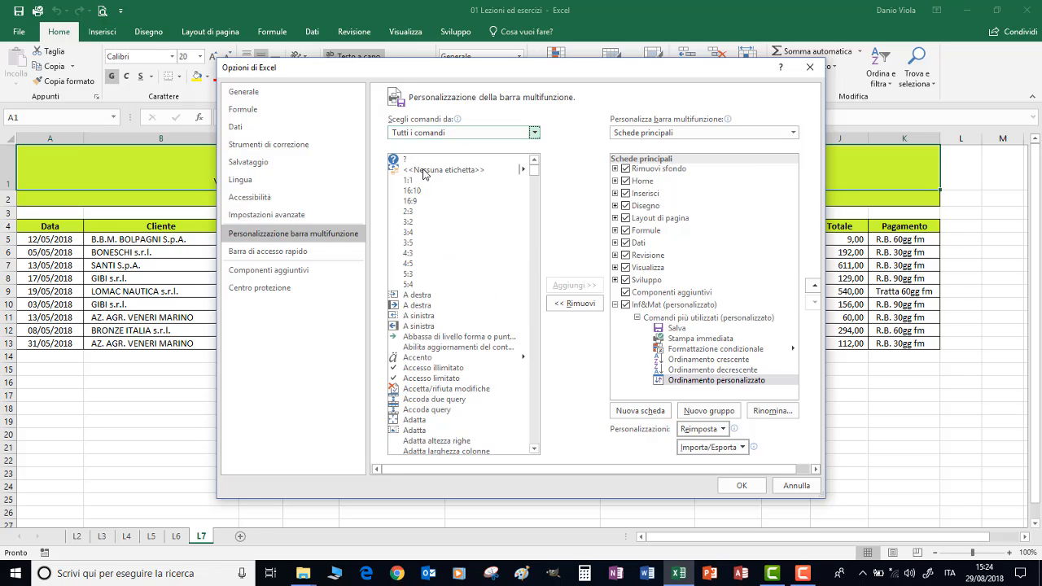
left_click_drag(535, 173, 533, 243)
left_click(434, 254)
left_click(577, 287)
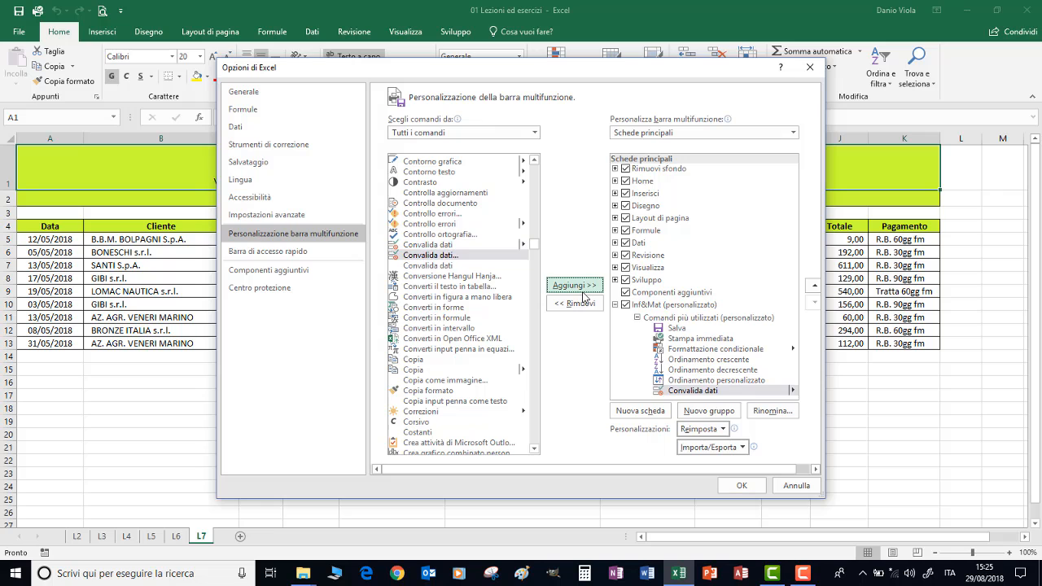
- Add the Grafici consigliati command from the full command list to the Comandi più utilizzati group
left_click(536, 328)
left_click(535, 328)
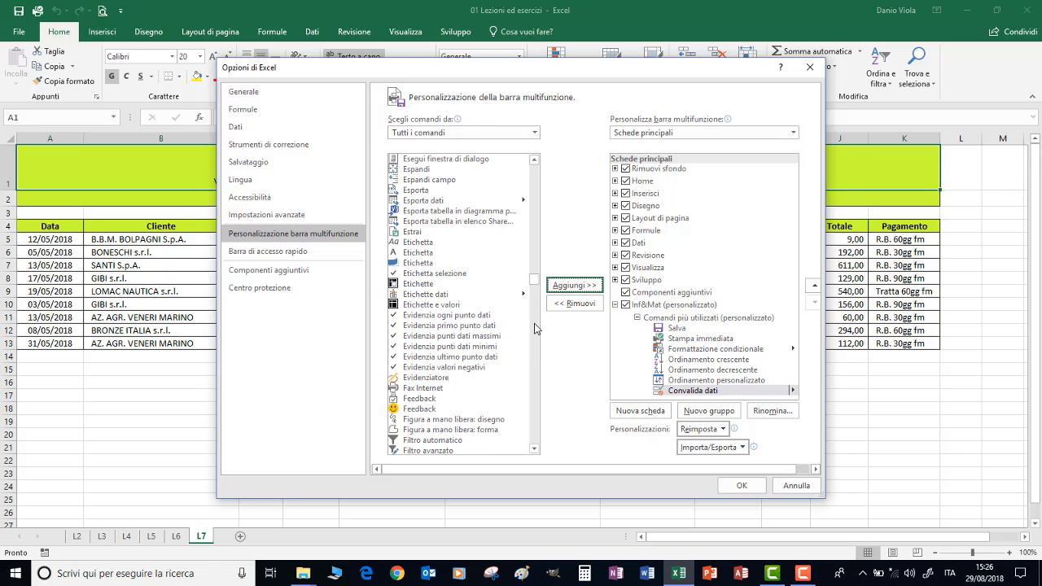
left_click(535, 328)
left_click(437, 391)
left_click(592, 287)
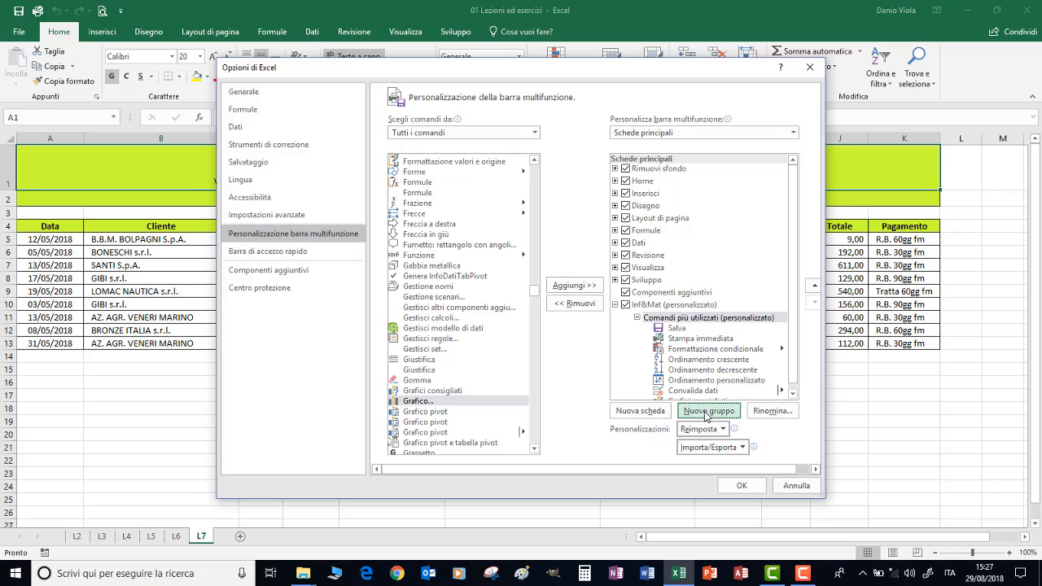
- Create a second group named Tabelle in the Inf&Mat tab and add the Modulo command to it
left_click(706, 410)
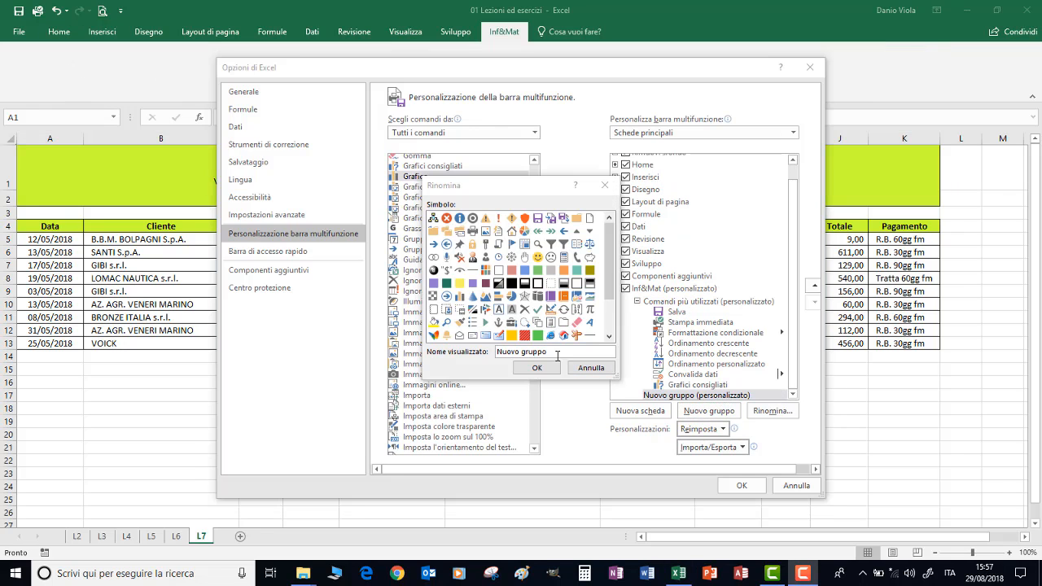
type("Tabelle")
left_click(536, 368)
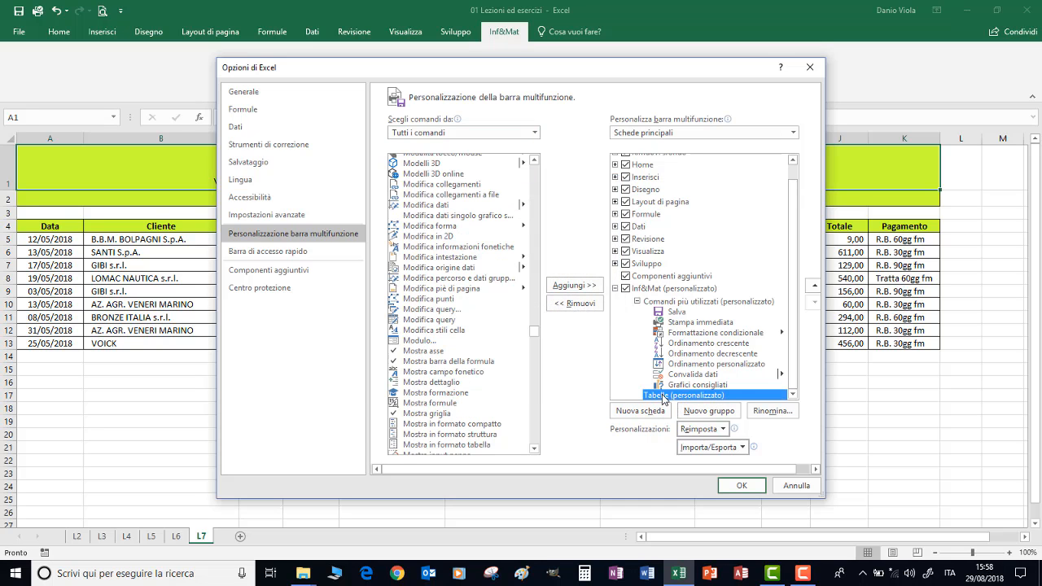
left_click(418, 340)
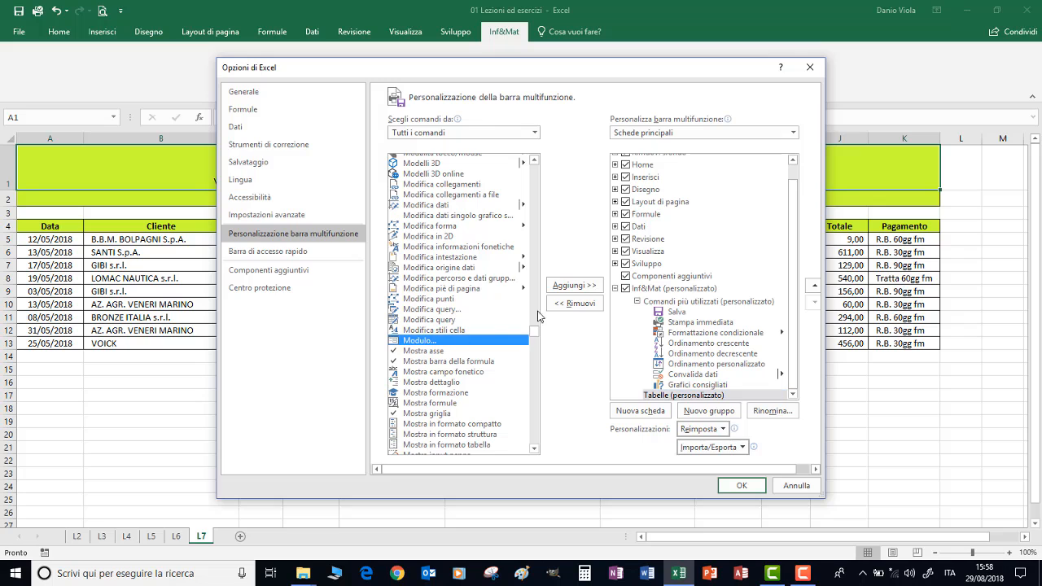
left_click(573, 285)
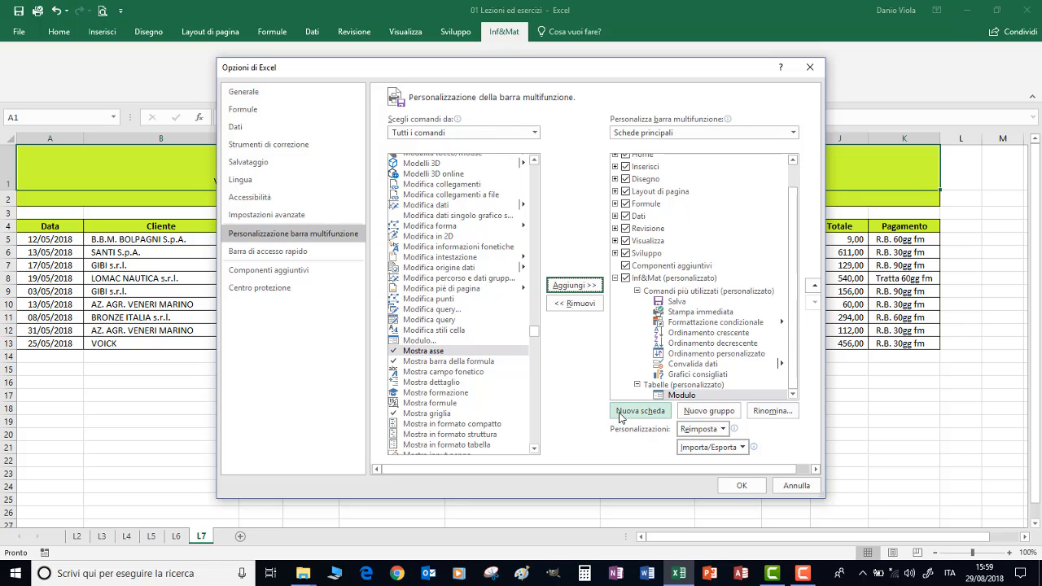
- Add another new group after Tabelle in the Inf&Mat tab and remove it again
left_click(697, 411)
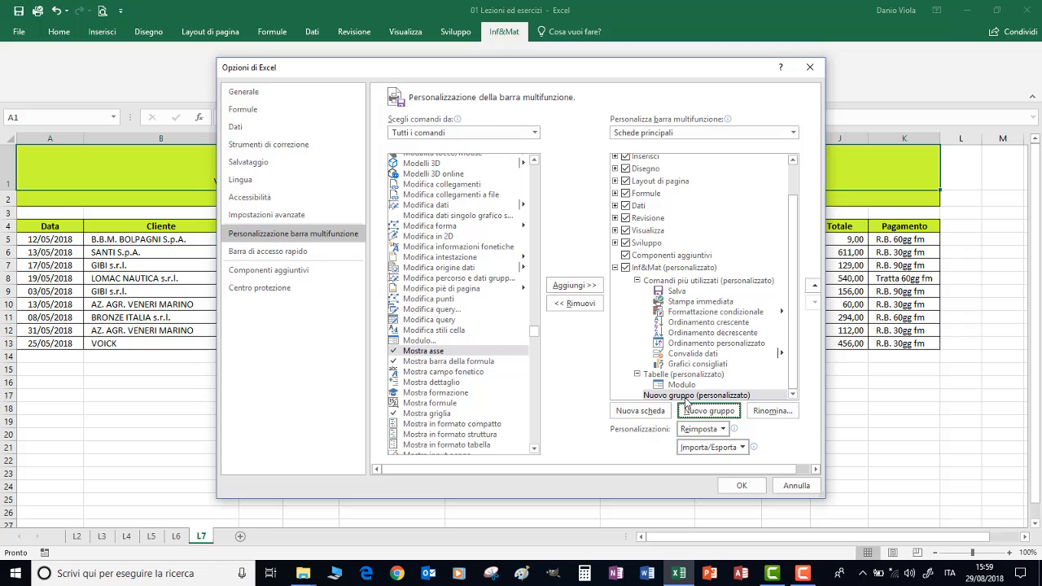
right_click(686, 399)
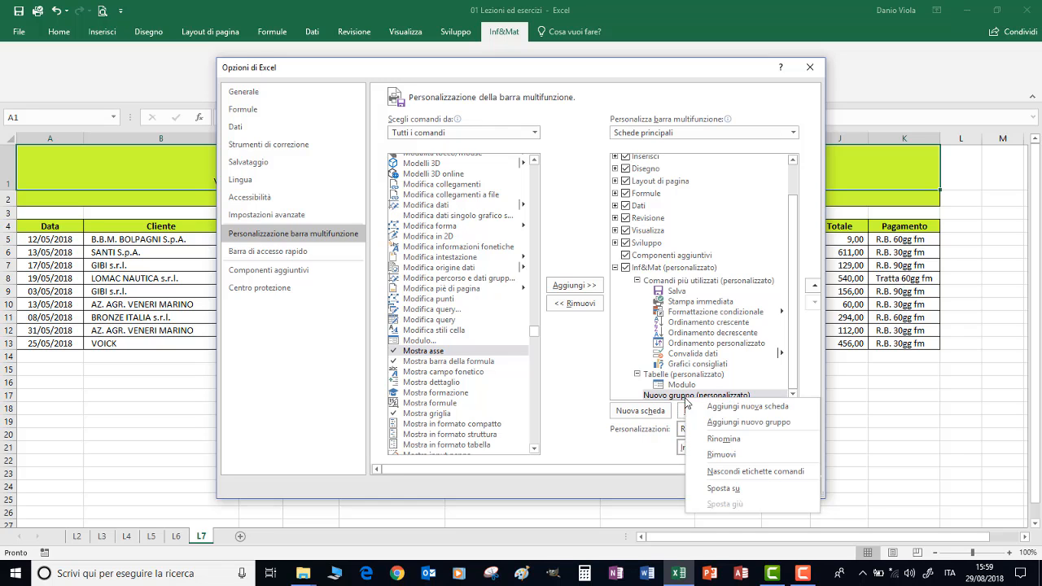
left_click(721, 455)
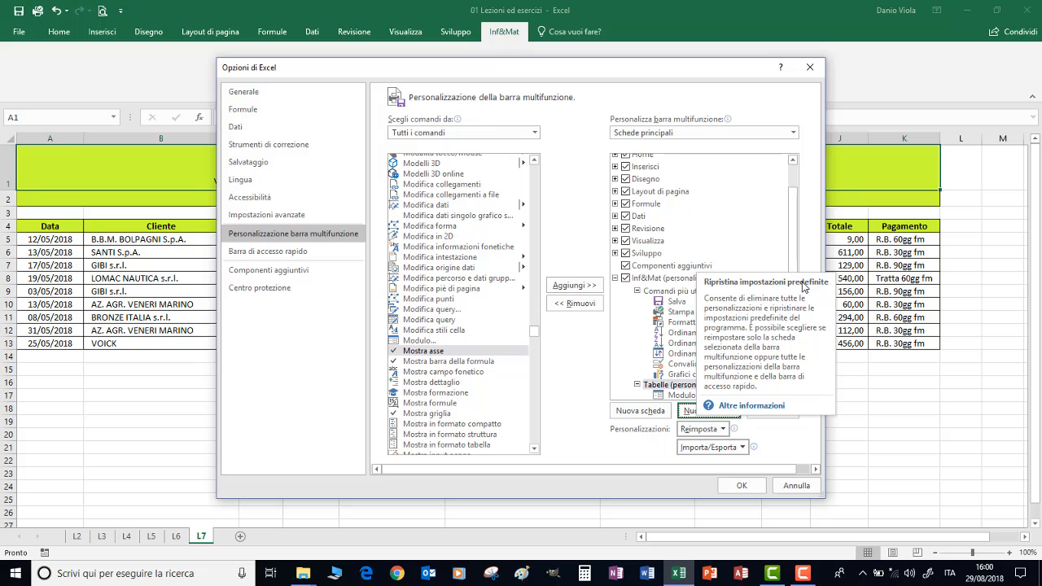
- Apply the ribbon customization and open the Modulo data form for the sales table on sheet L7
left_click(739, 485)
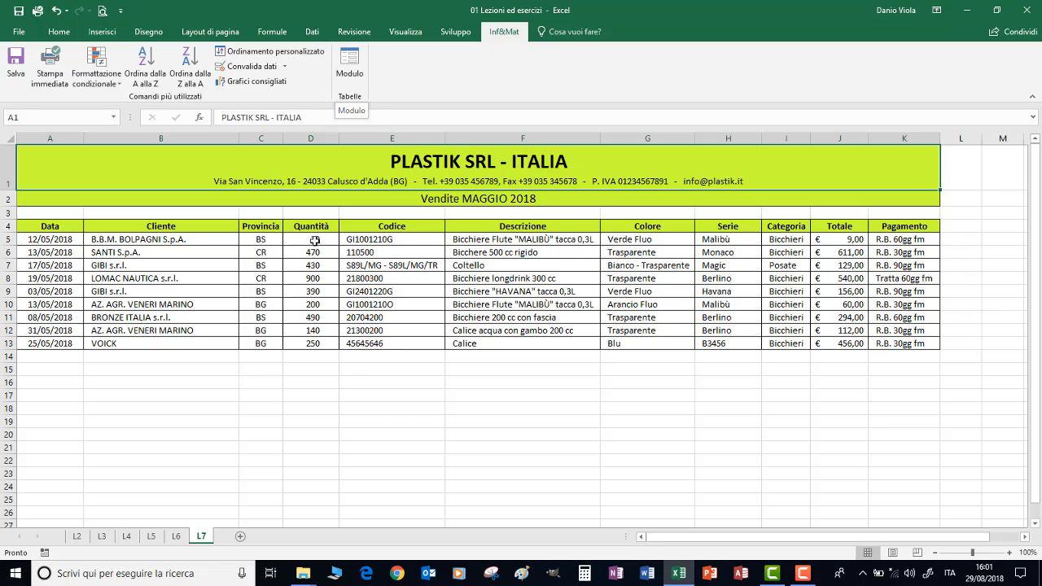
left_click(302, 278)
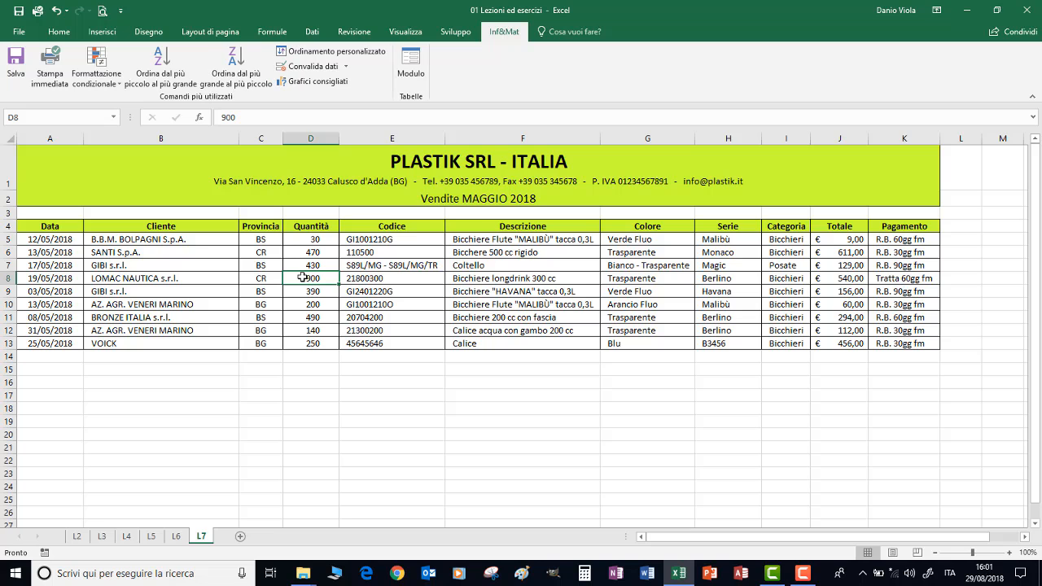
left_click(411, 63)
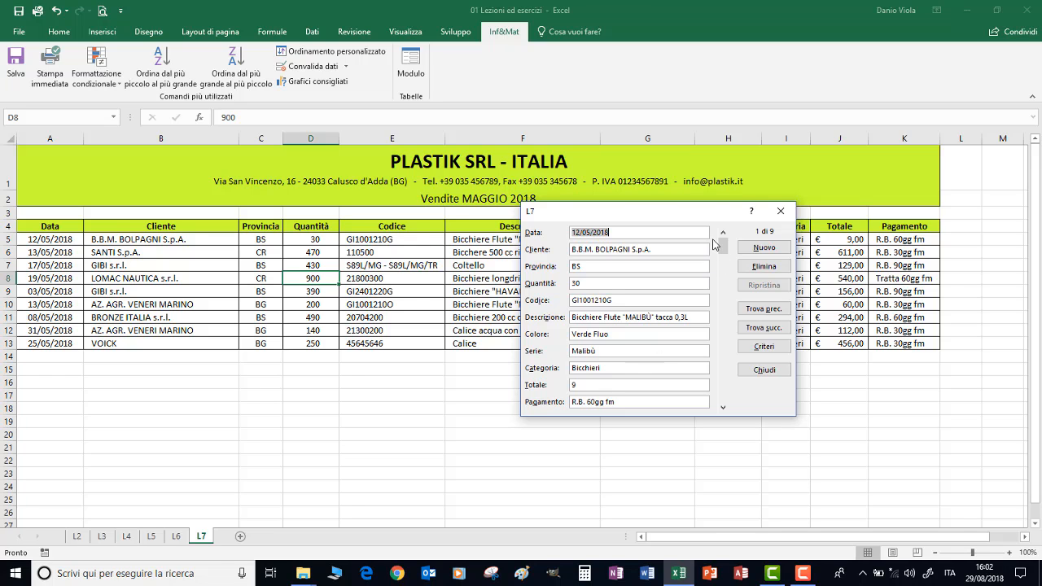
- Browse the data form to the LOMAC NAUTICA s.r.l. record dated 19/05/2018 and delete that record
left_click_drag(723, 247, 724, 299)
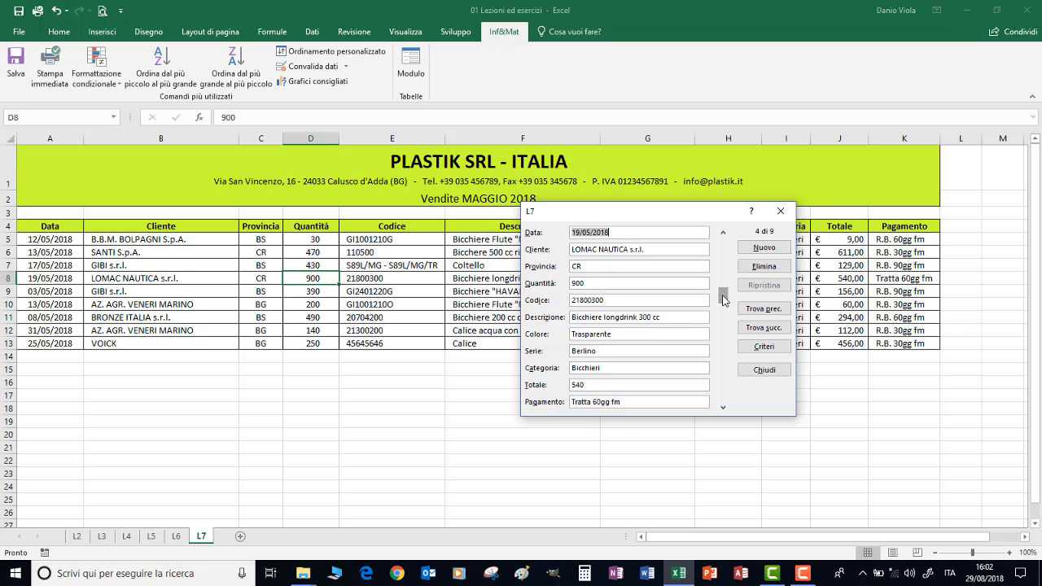
left_click(763, 310)
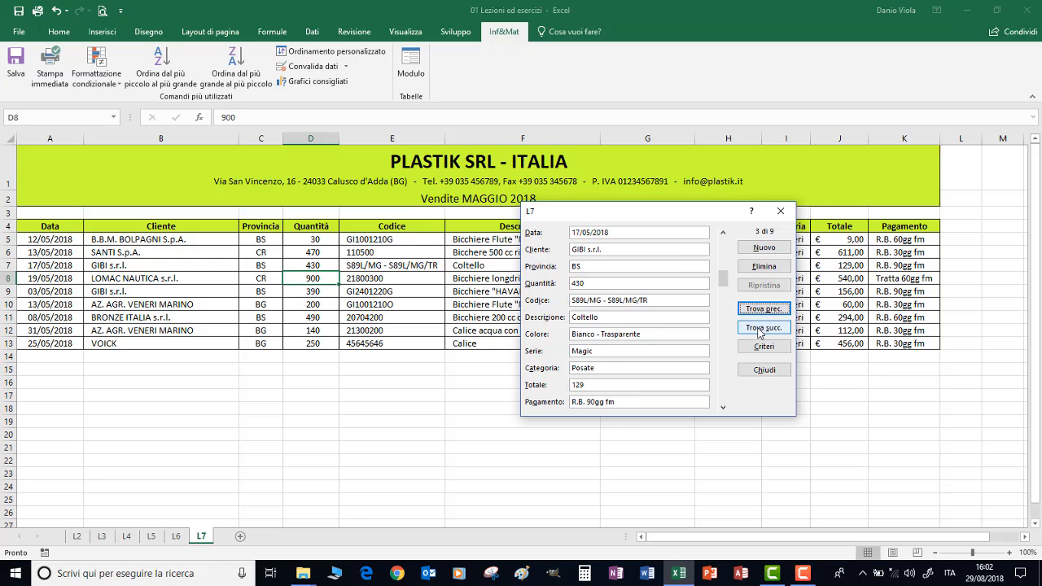
left_click(761, 328)
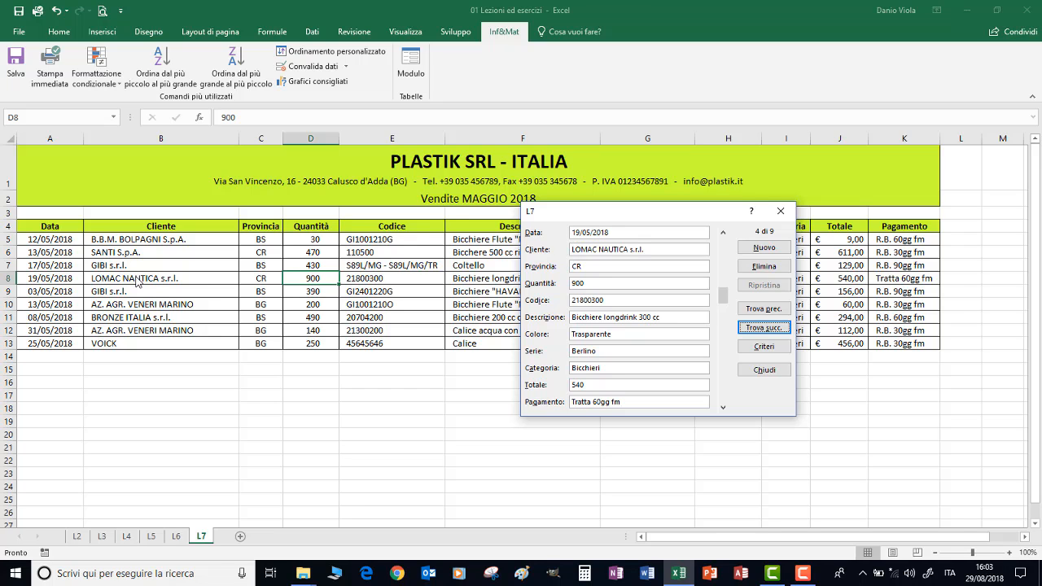
left_click(763, 266)
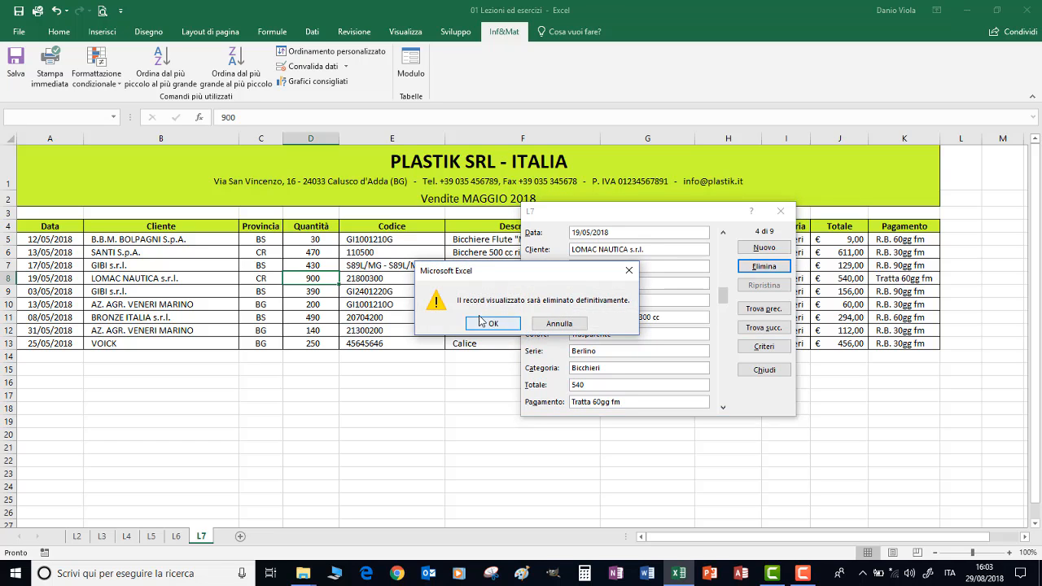
left_click(492, 323)
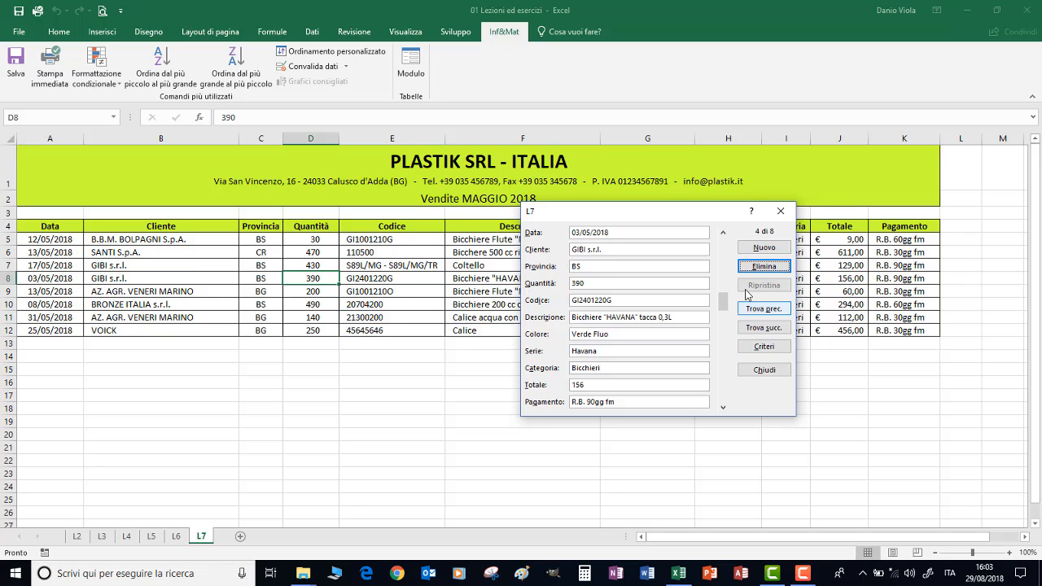
- Add a new record with 25/05/2018, BOINGER, BG, 256, B123456, Forchetta, Rosso, B65498, Posate, 789 and R.B. 90gg fm, and close the data form
left_click(754, 249)
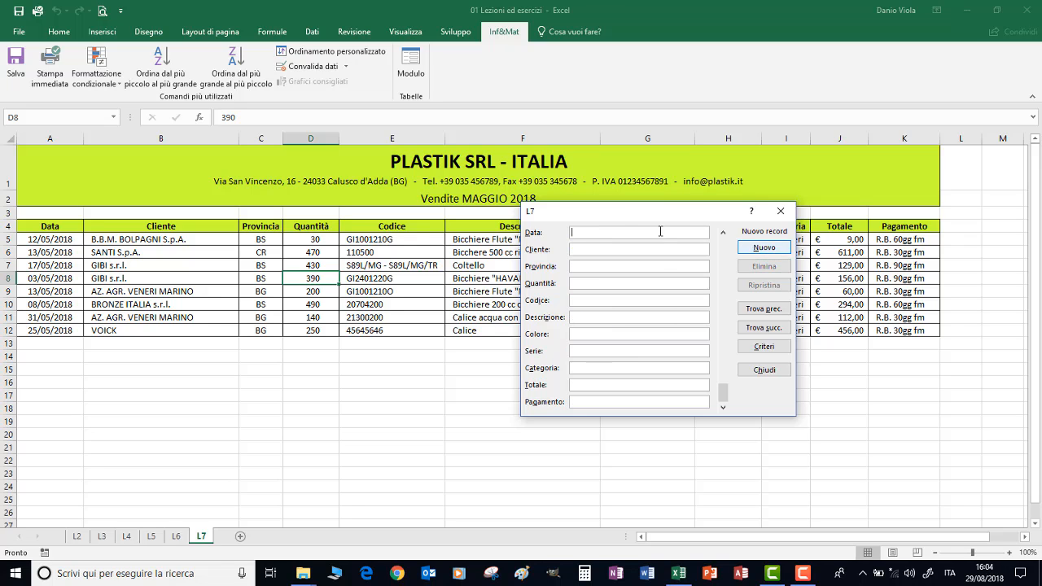
type("25/05/2018")
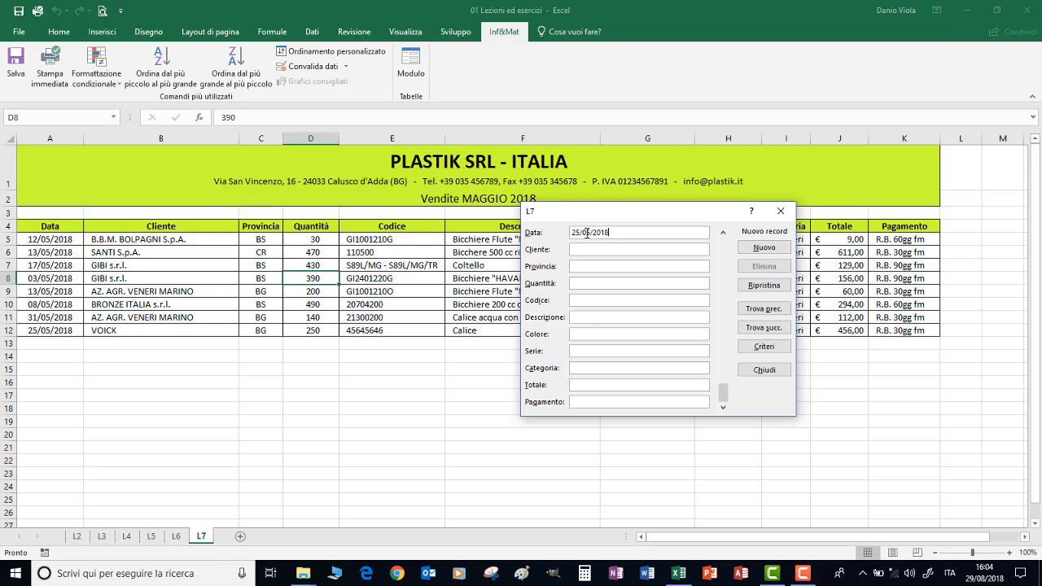
key("Tab")
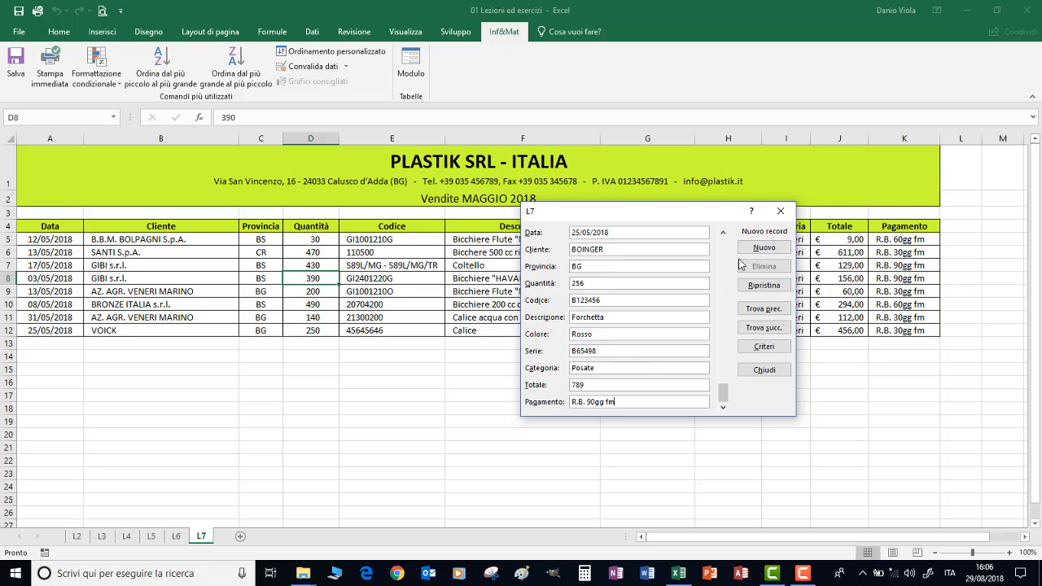
left_click(757, 249)
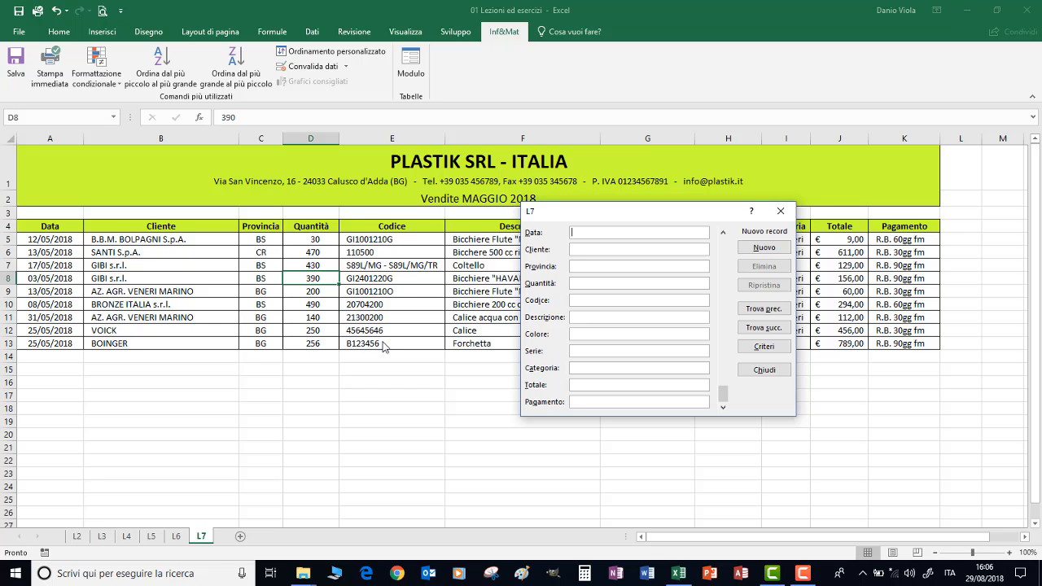
left_click(781, 212)
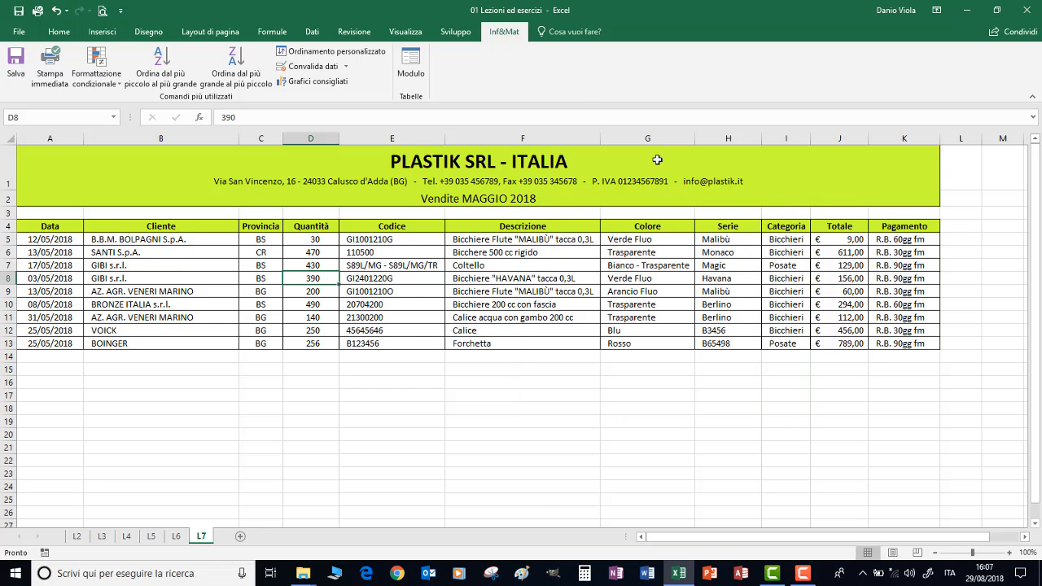
- Remove the custom Inf&Mat tab from the ribbon in the ribbon customization options and apply the change
right_click(504, 35)
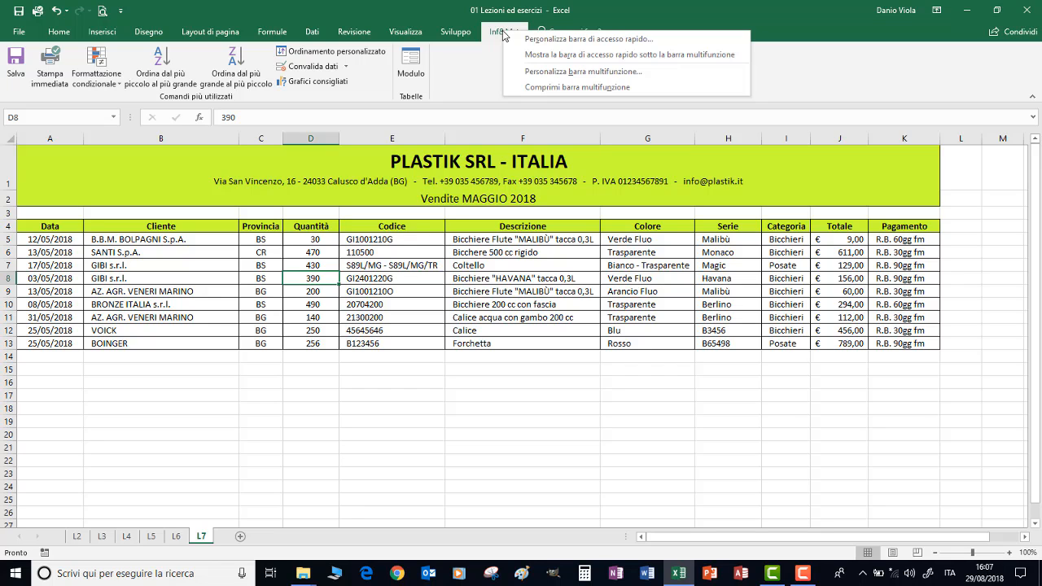
left_click(545, 71)
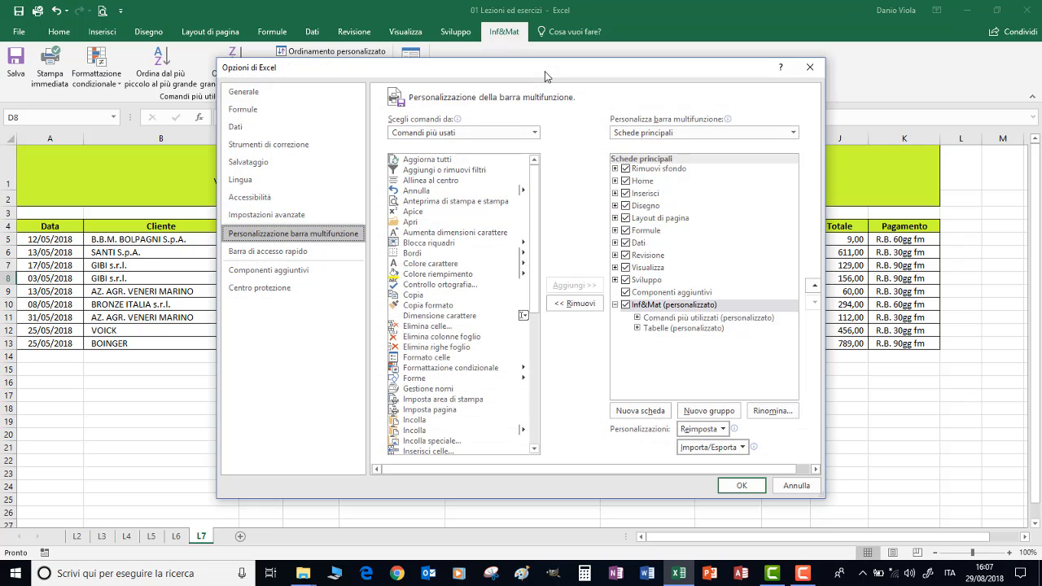
right_click(646, 306)
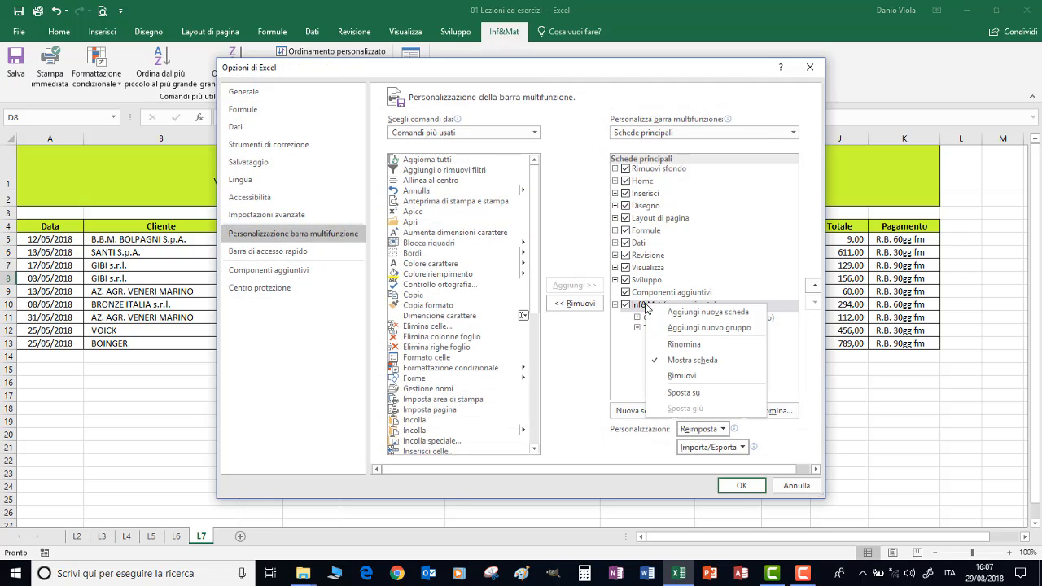
left_click(665, 376)
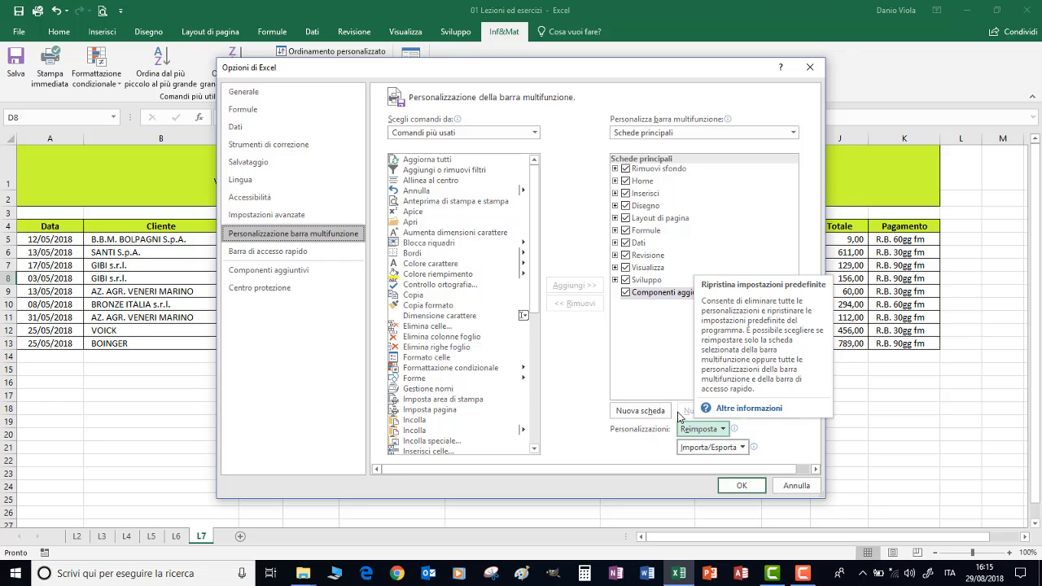
right_click(644, 269)
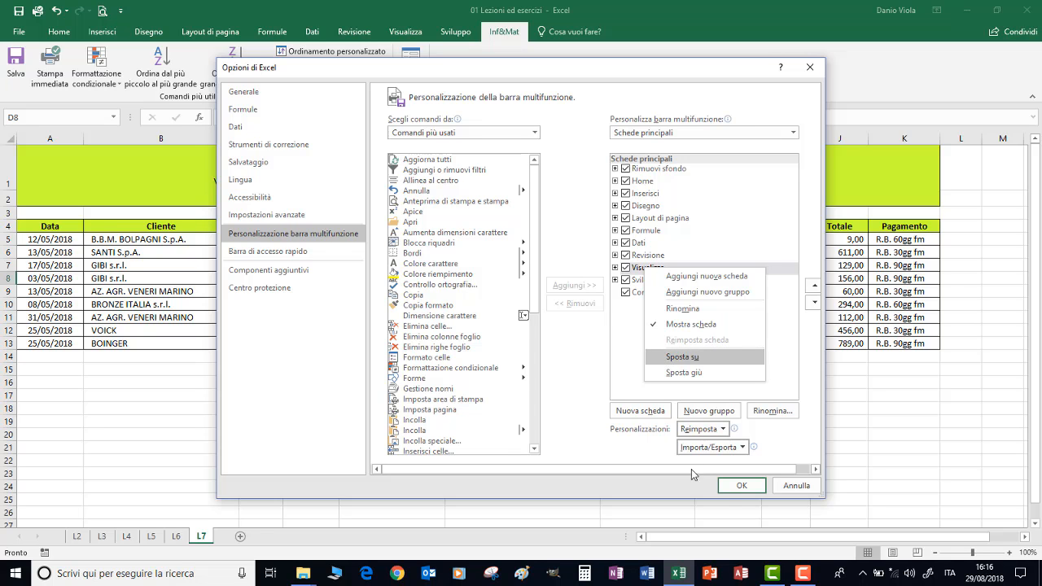
left_click(730, 488)
left_click(730, 486)
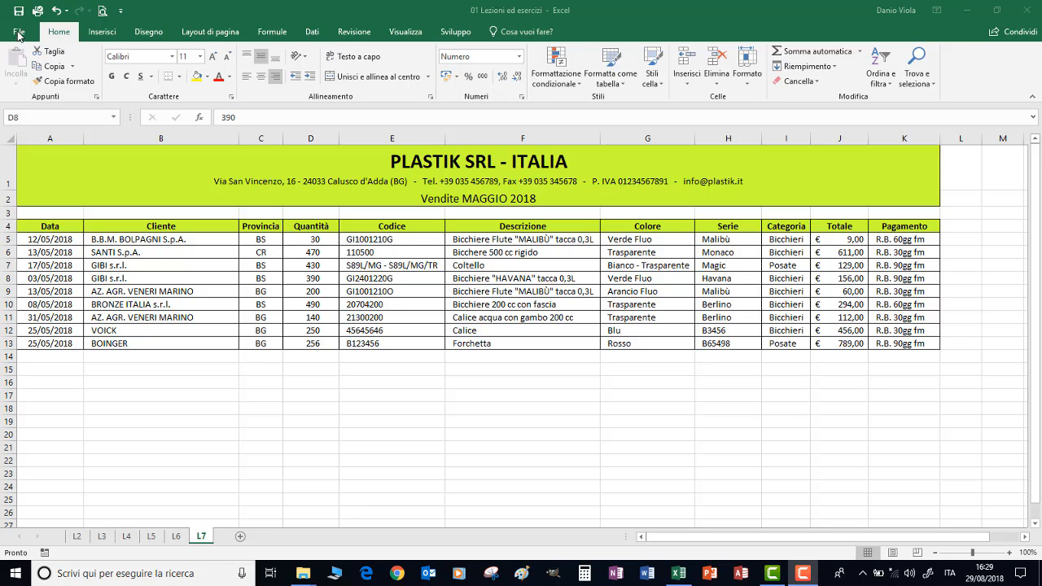
- Open the quick access toolbar customization, limit it to 01 Lezioni ed esercizi.xlsx and add a <Separatore>
left_click(60, 33)
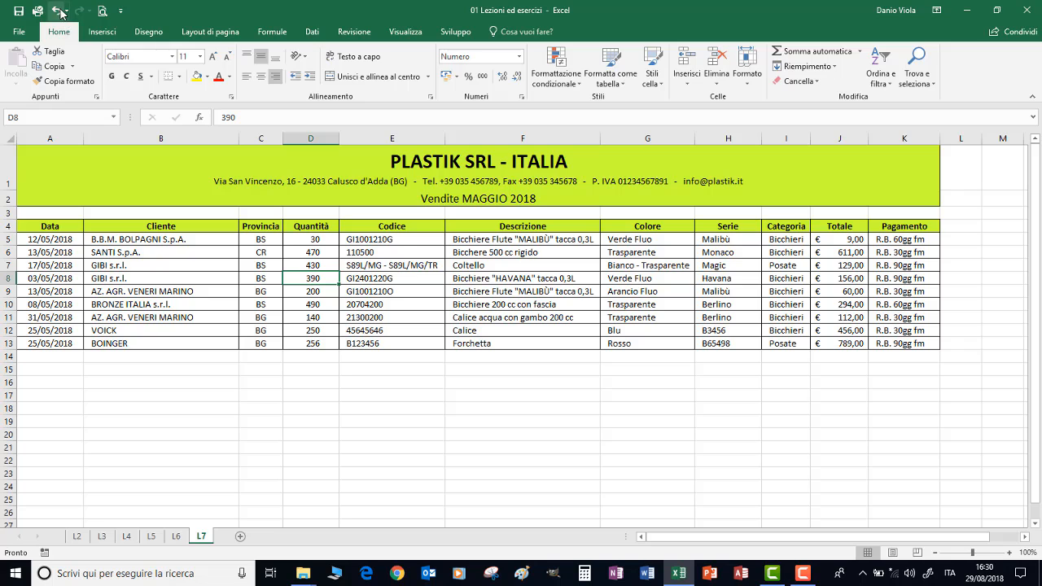
right_click(65, 32)
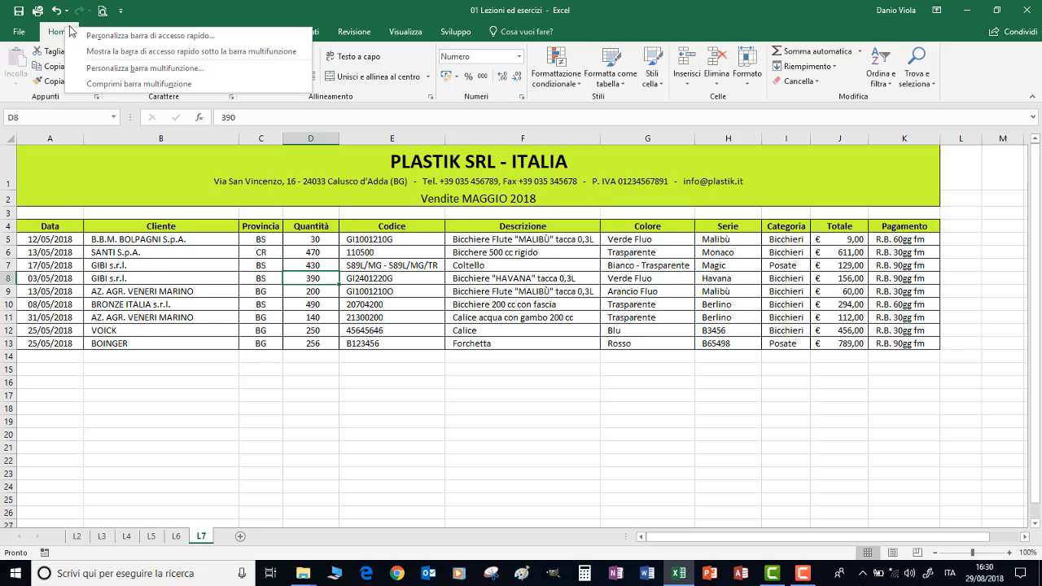
left_click(117, 35)
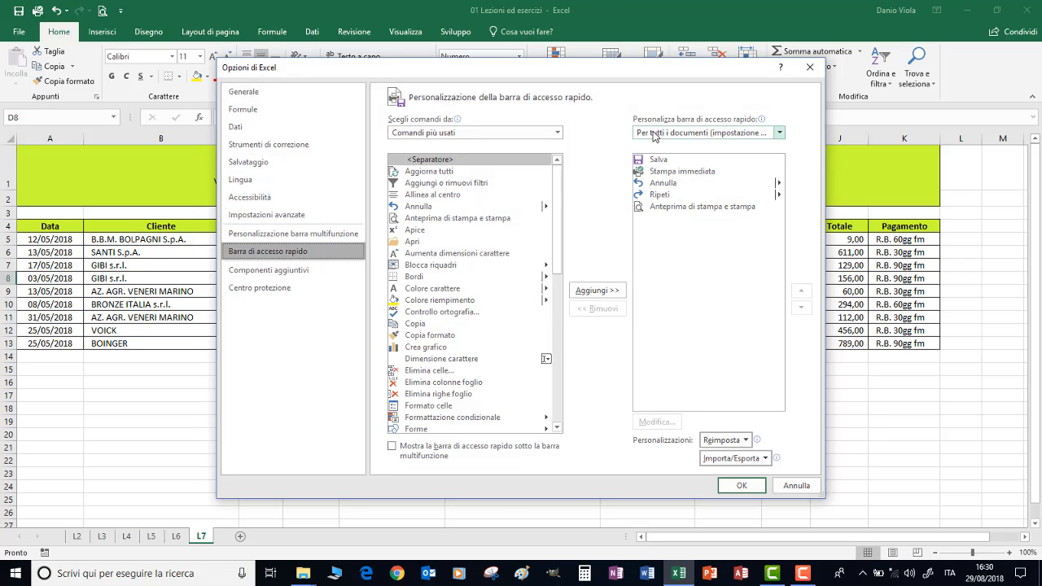
left_click(779, 132)
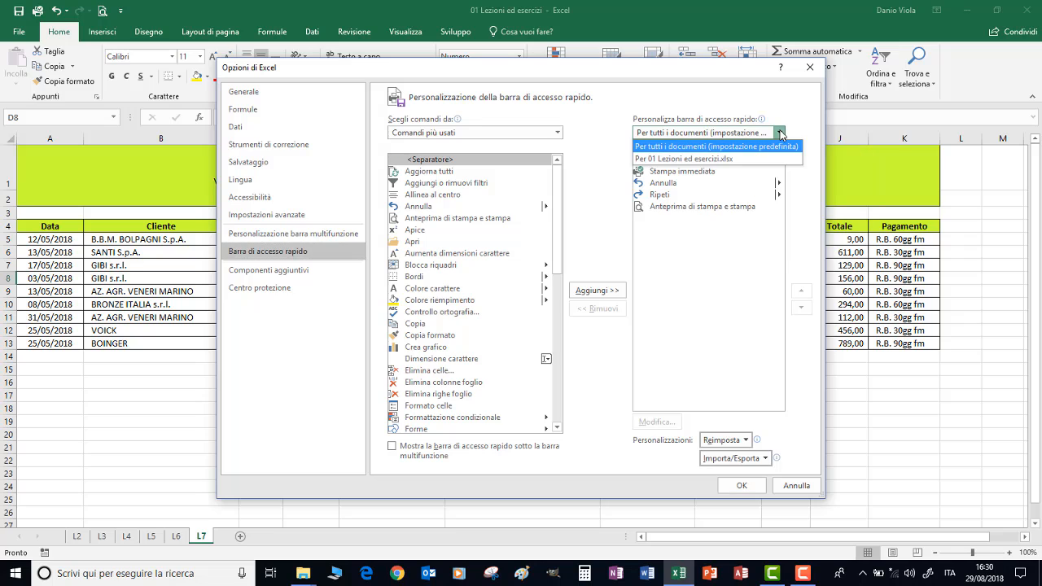
left_click(665, 154)
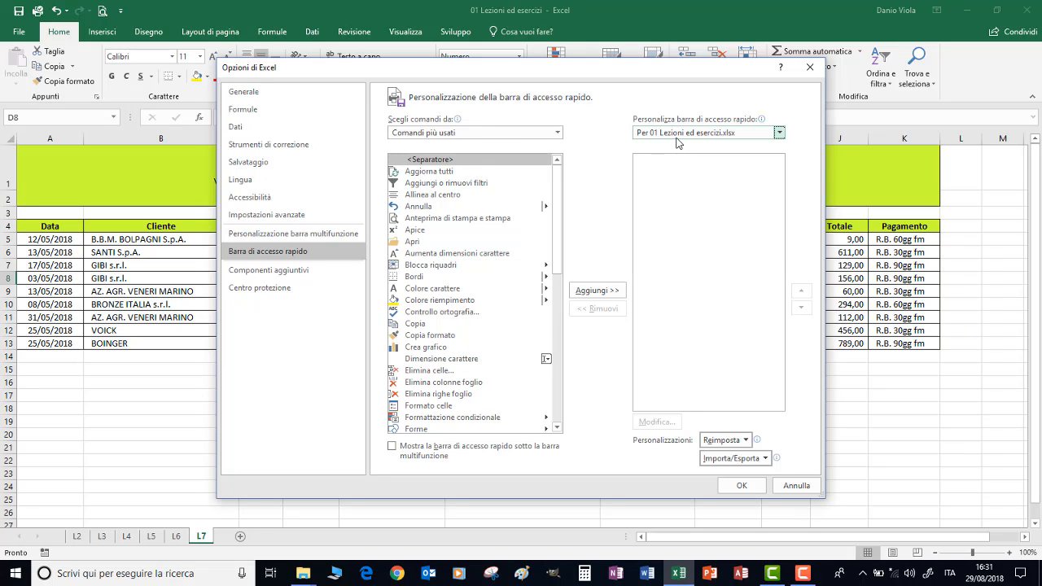
left_click(458, 160)
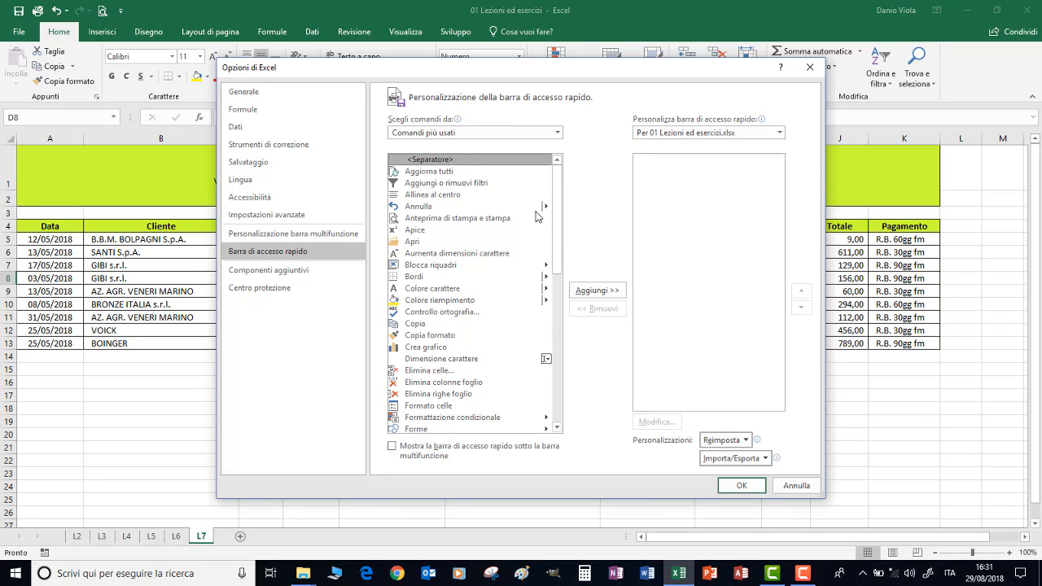
left_click(597, 291)
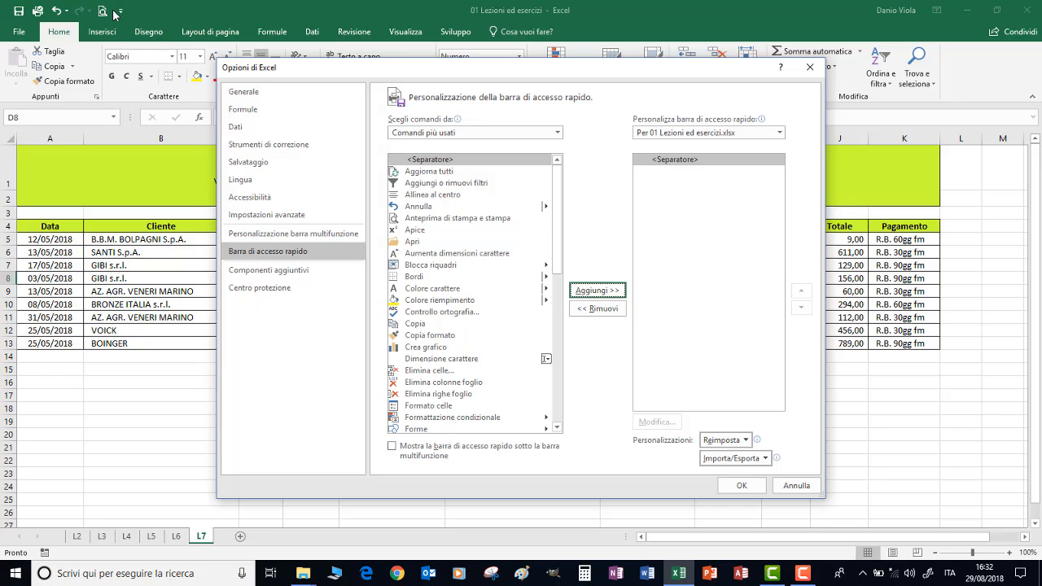
- Add all five Leggi celle commands, from Leggi celle to Leggi celle per riga, to the workbook's quick access toolbar and apply
left_click(559, 133)
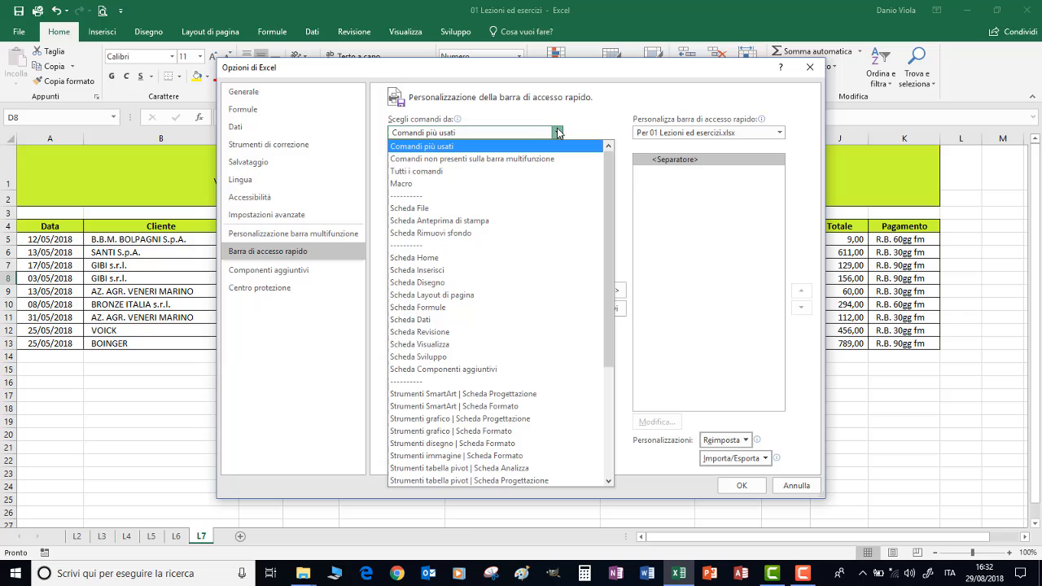
left_click(414, 172)
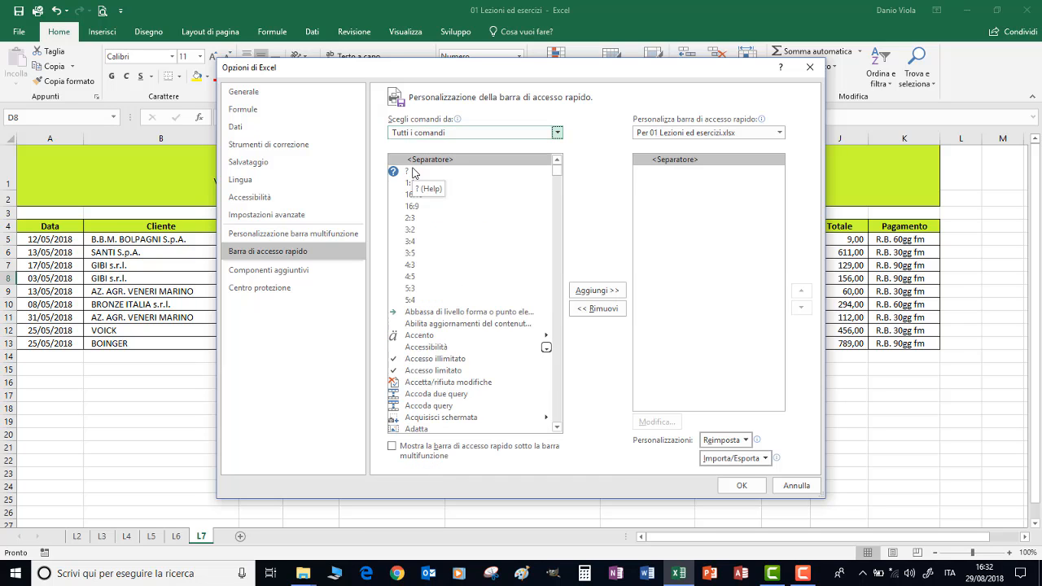
left_click_drag(556, 174, 555, 307)
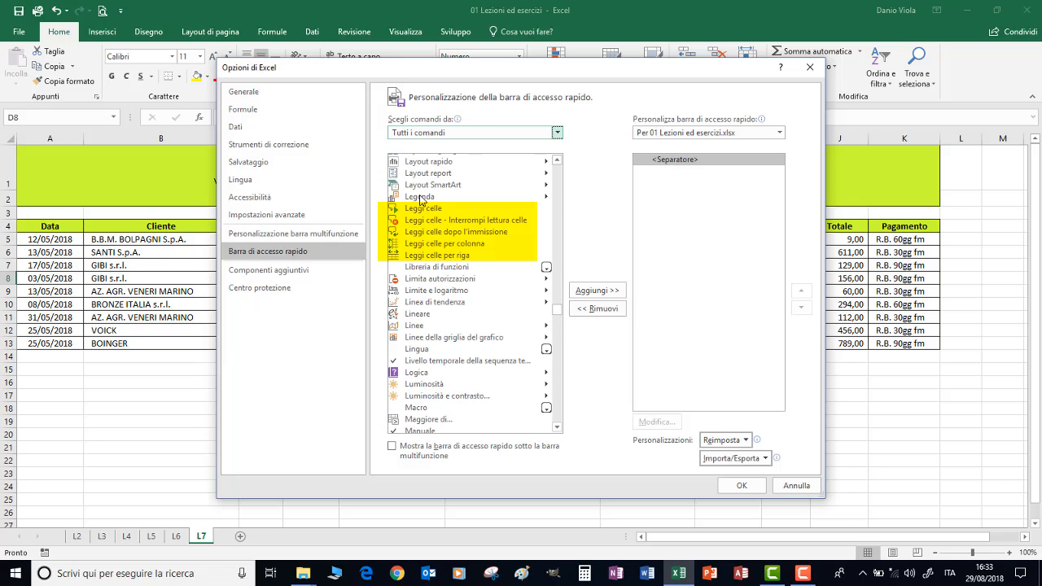
left_click(418, 210)
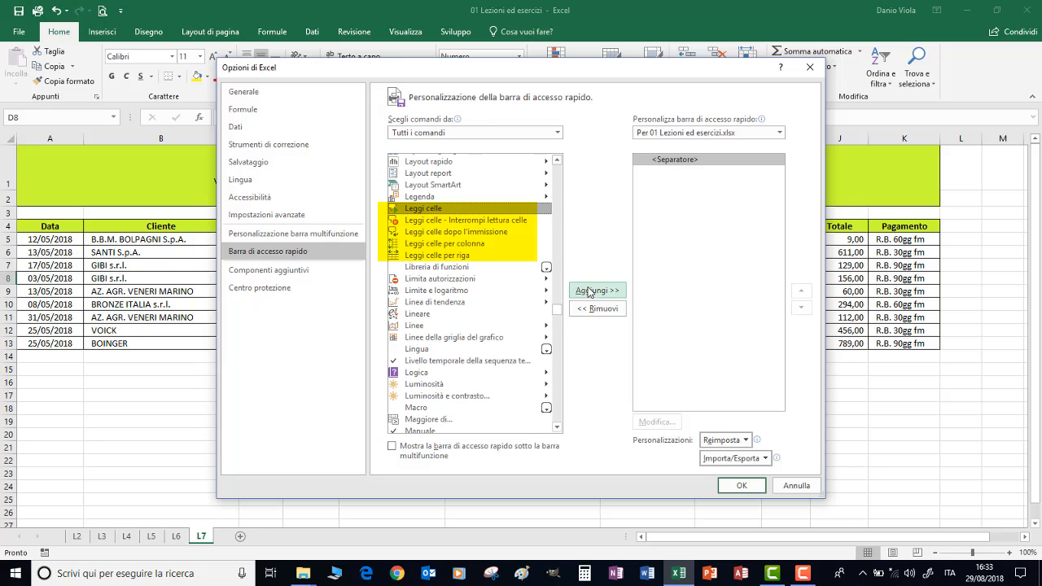
left_click(589, 290)
left_click(589, 291)
left_click(589, 291)
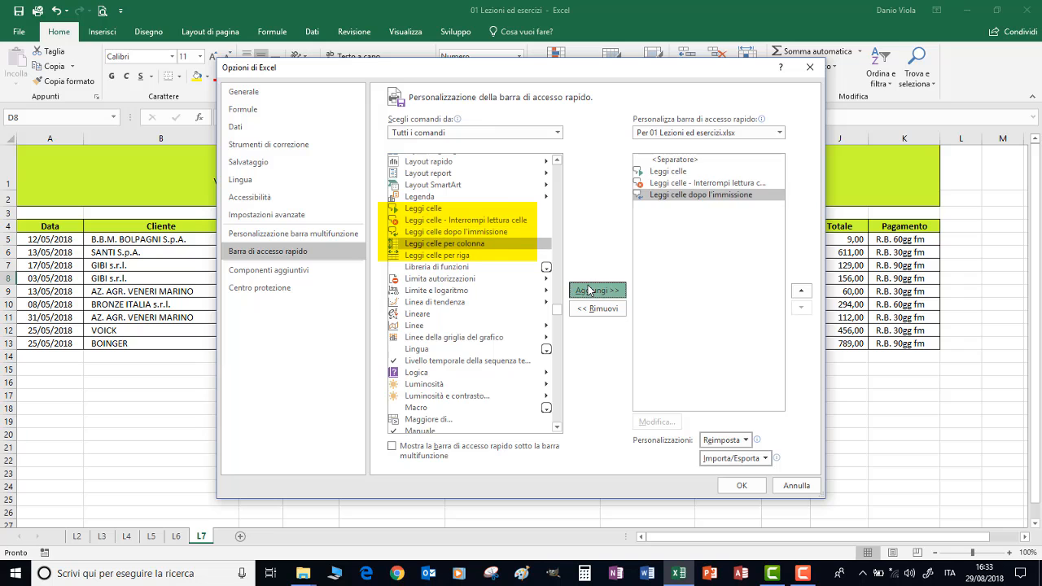
left_click(589, 290)
left_click(589, 291)
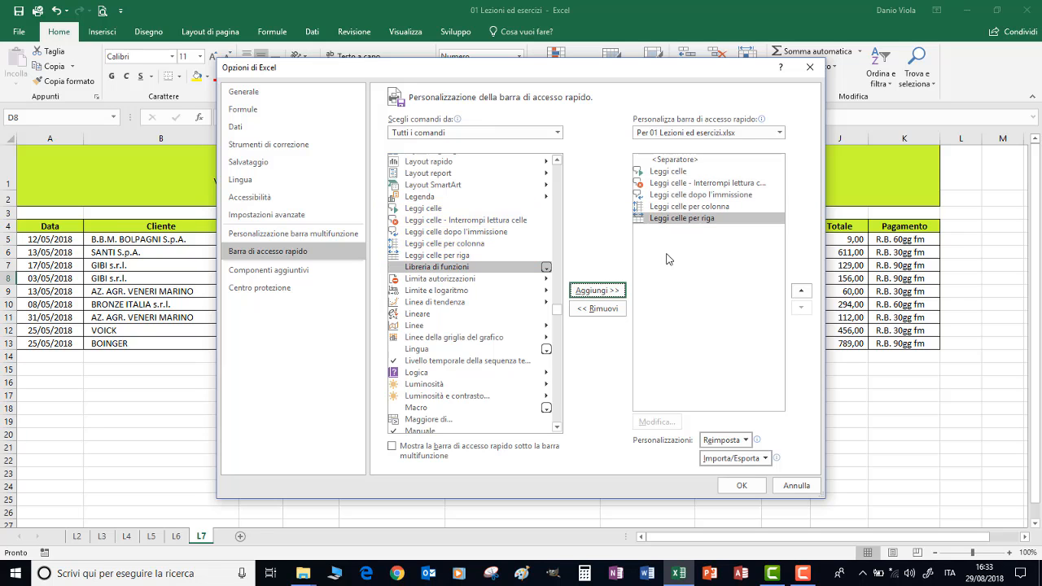
left_click(737, 487)
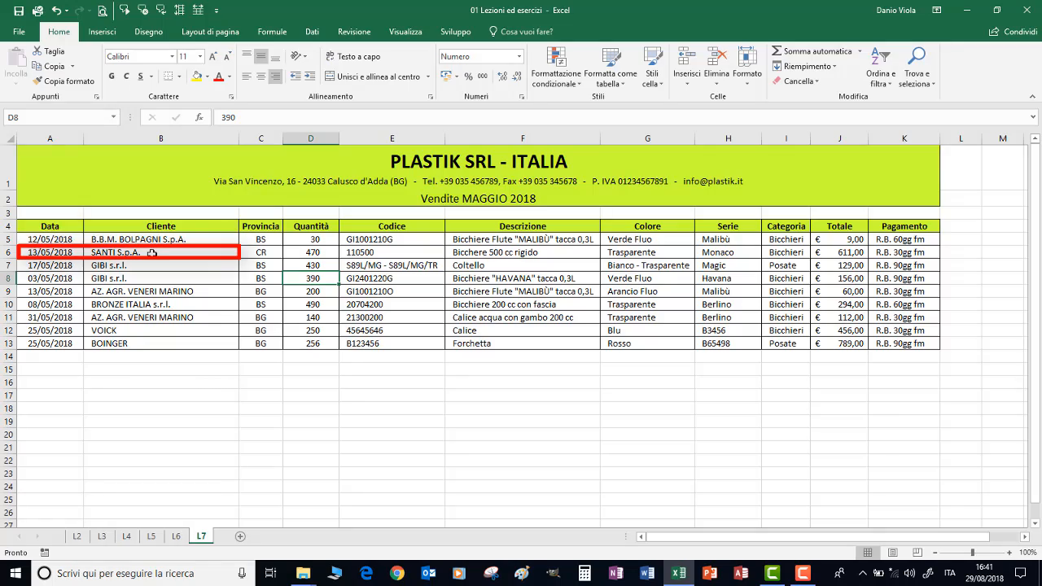
- Select cells A5:B7 and have them read aloud with Leggi celle in Leggi celle per colonna order
left_click(38, 238)
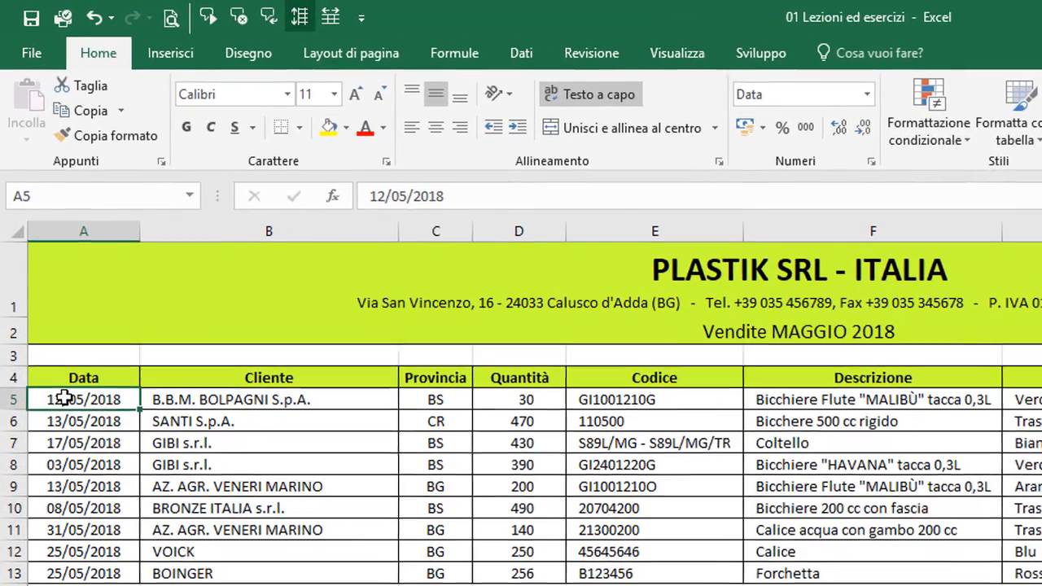
left_click_drag(64, 398, 261, 442)
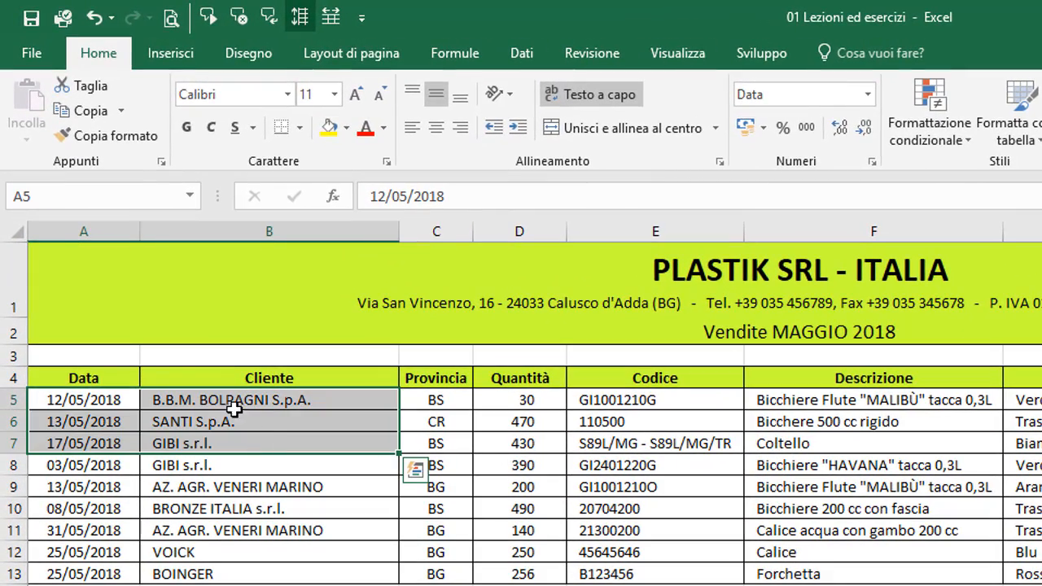
left_click(211, 18)
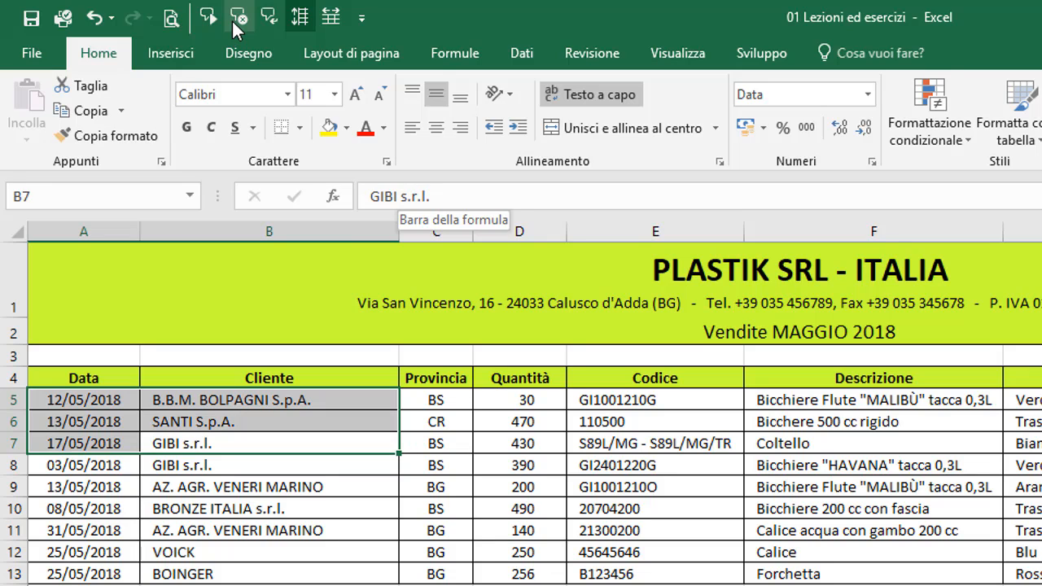
left_click(306, 24)
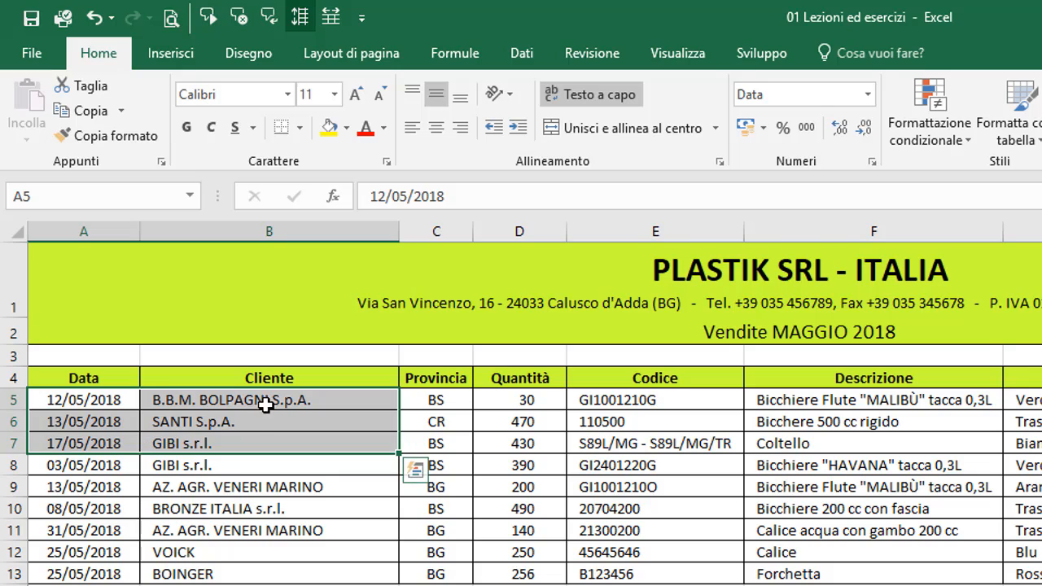
- Switch to Leggi celle per riga, have the selected cells read aloud and interrupt the reading
left_click(330, 22)
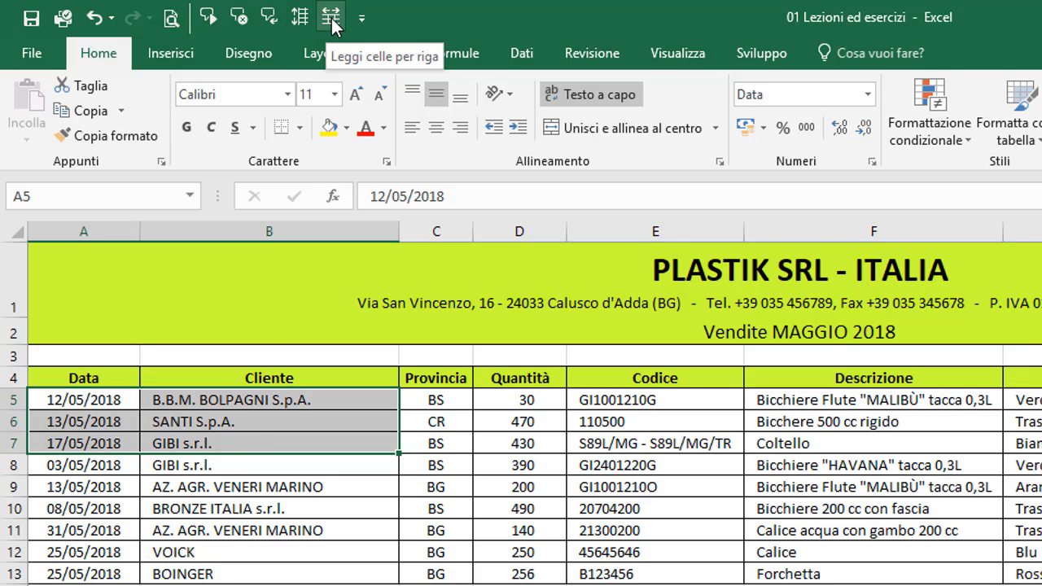
left_click(213, 23)
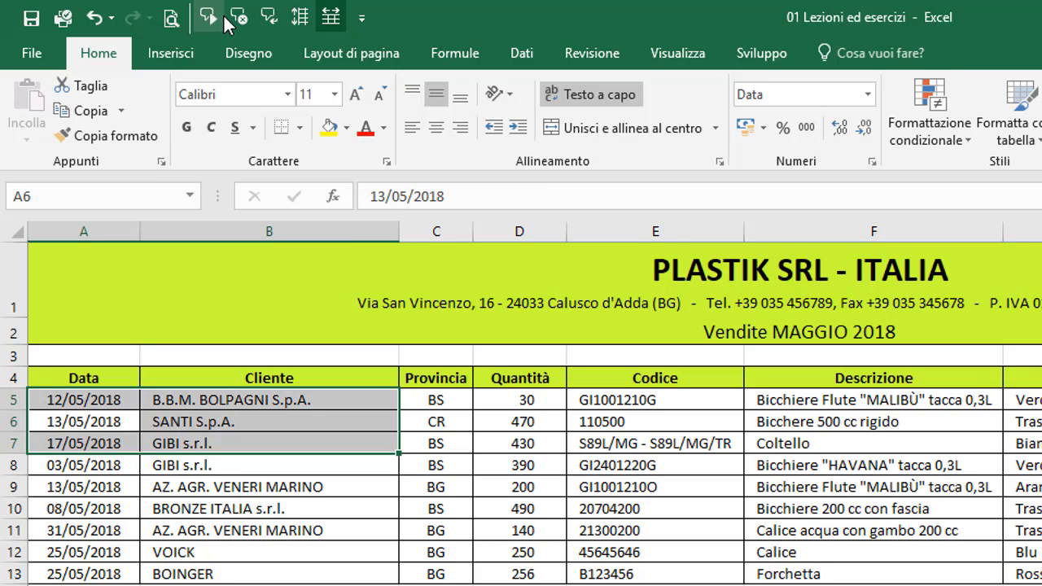
left_click(241, 28)
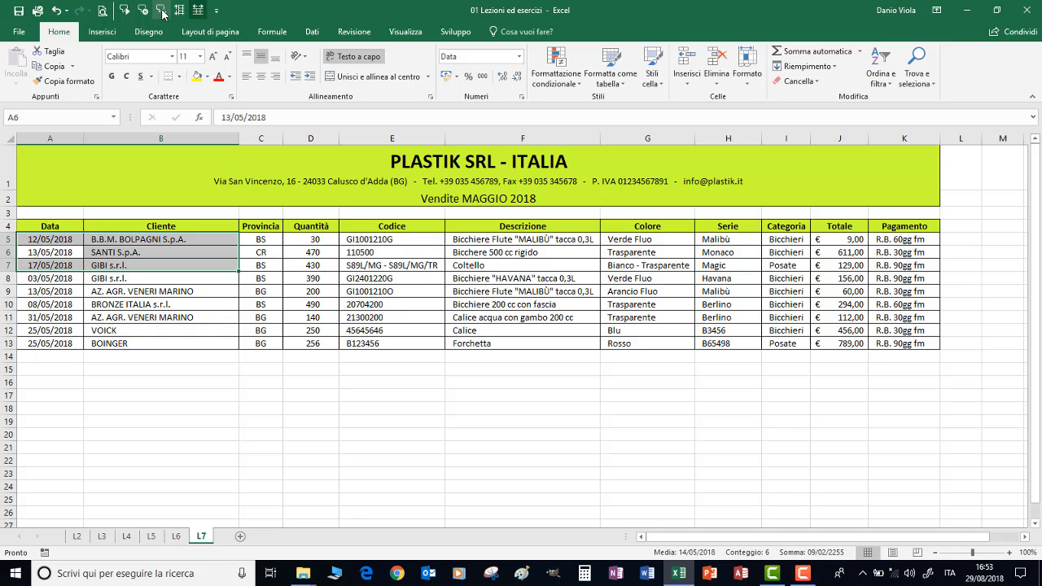
- Enter "Ciao a tutti" in cell B18 with Leggi celle dopo l'immissione switched on, and switch that option off again
left_click(163, 12)
left_click(147, 409)
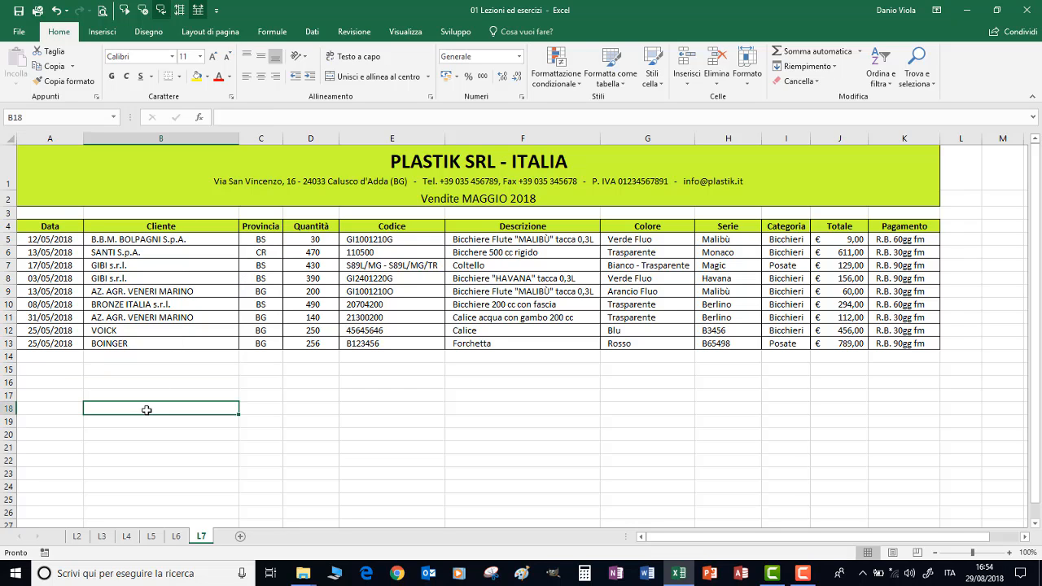
type("Ciao a tutti")
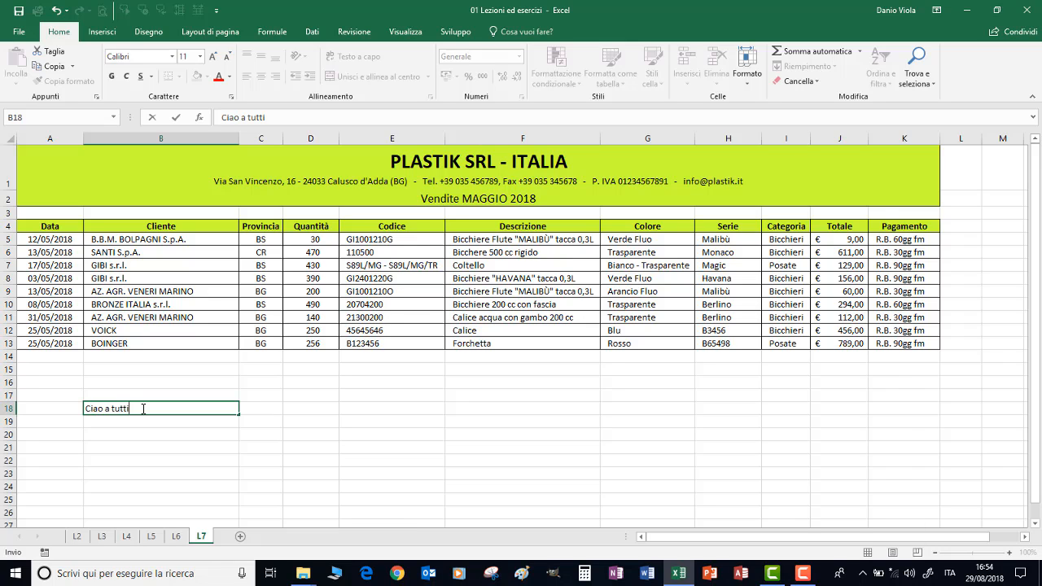
key("Return")
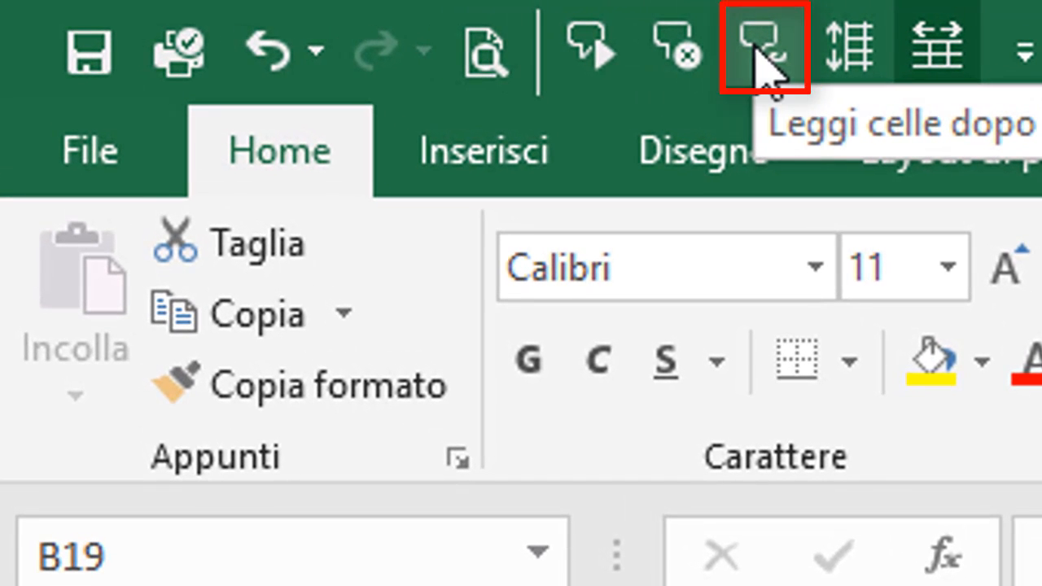
left_click(765, 67)
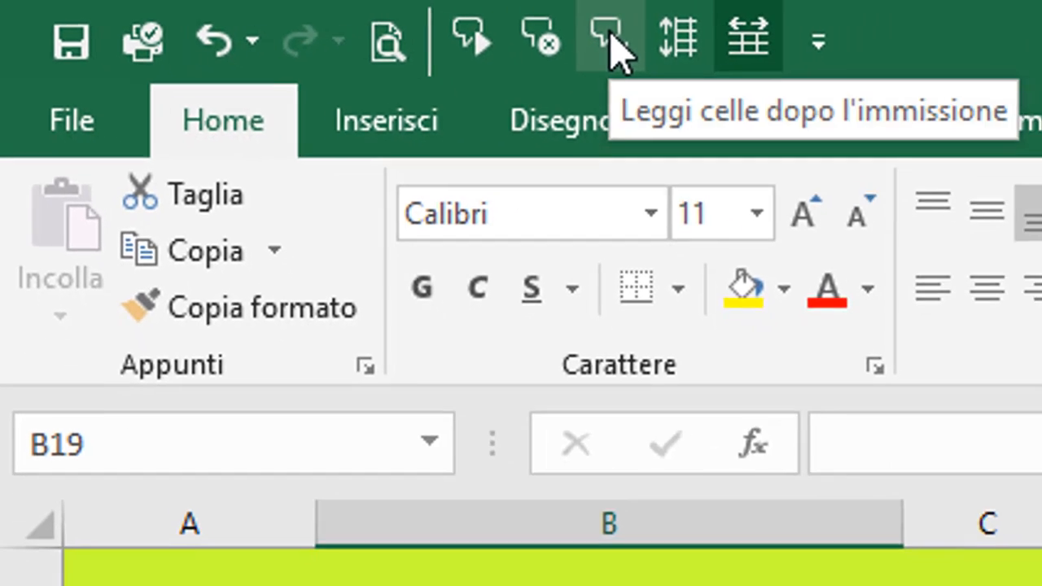
- Remove the separator and all five Leggi celle commands from the quick access toolbar of 01 Lezioni ed esercizi.xlsx and apply
right_click(607, 37)
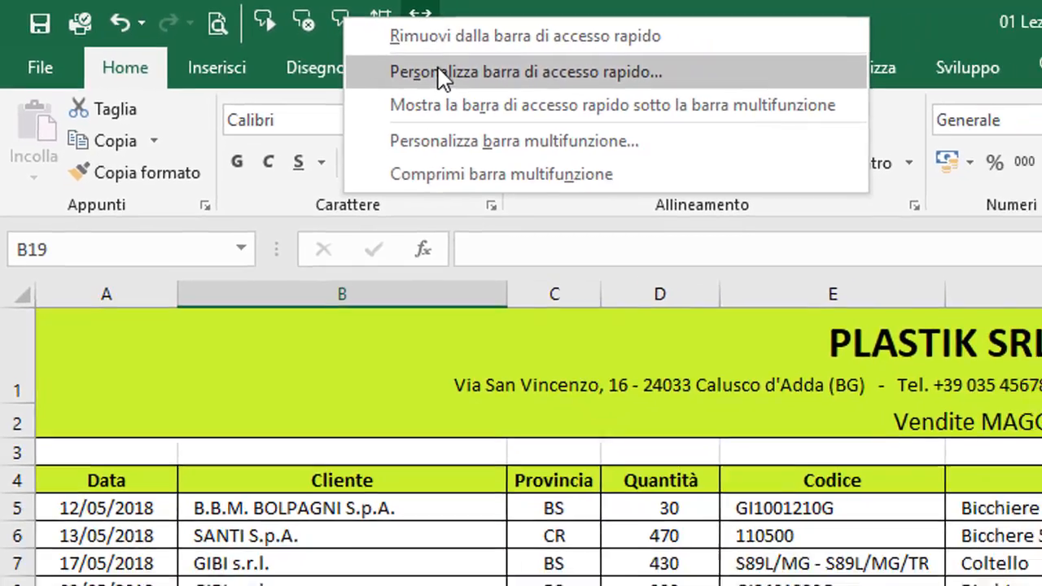
left_click(504, 83)
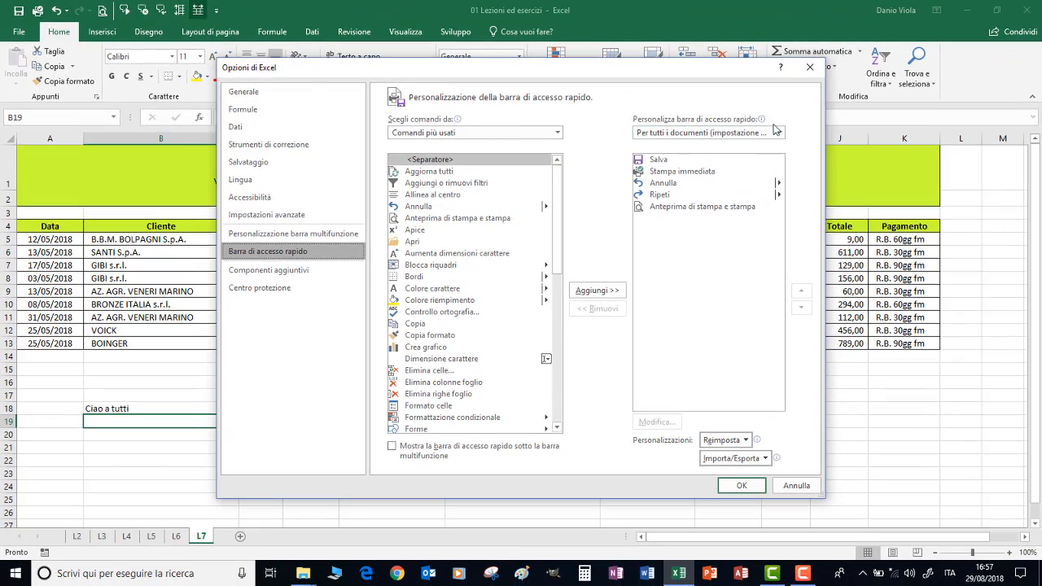
left_click(783, 134)
left_click(667, 159)
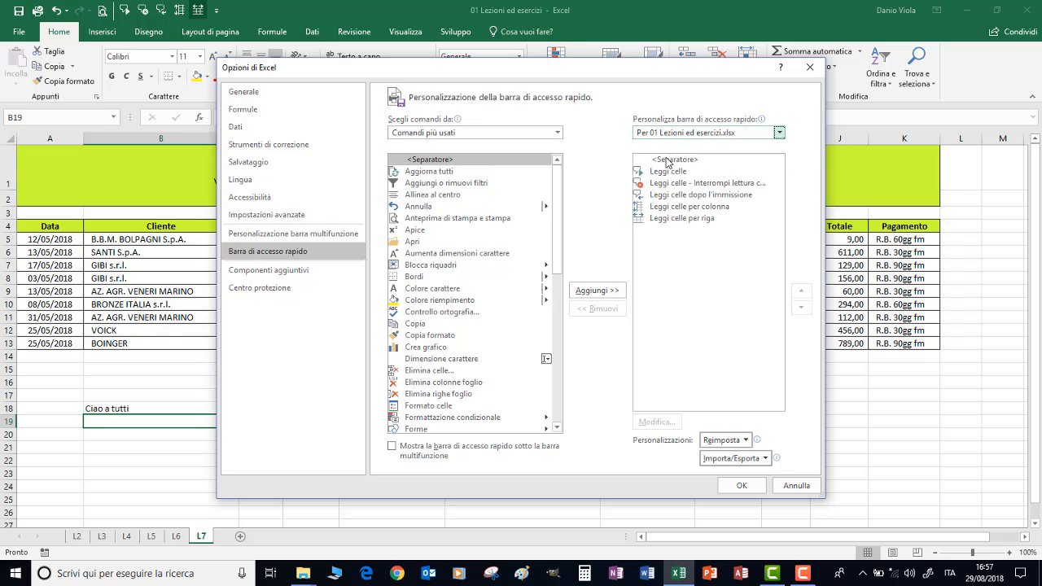
left_click(669, 158)
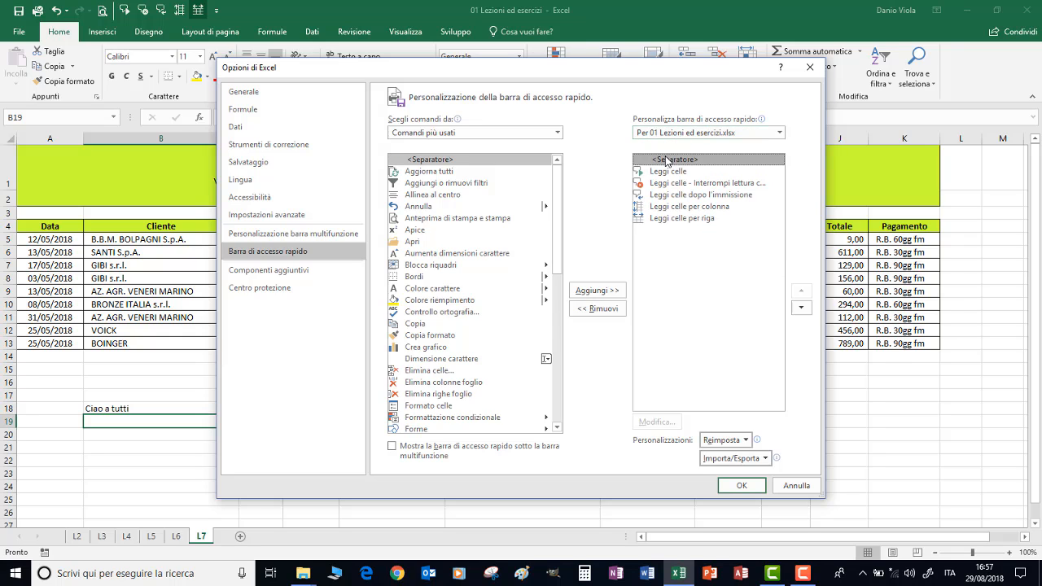
left_click(597, 306)
left_click(596, 307)
left_click(597, 306)
left_click(598, 308)
left_click(597, 309)
left_click(598, 309)
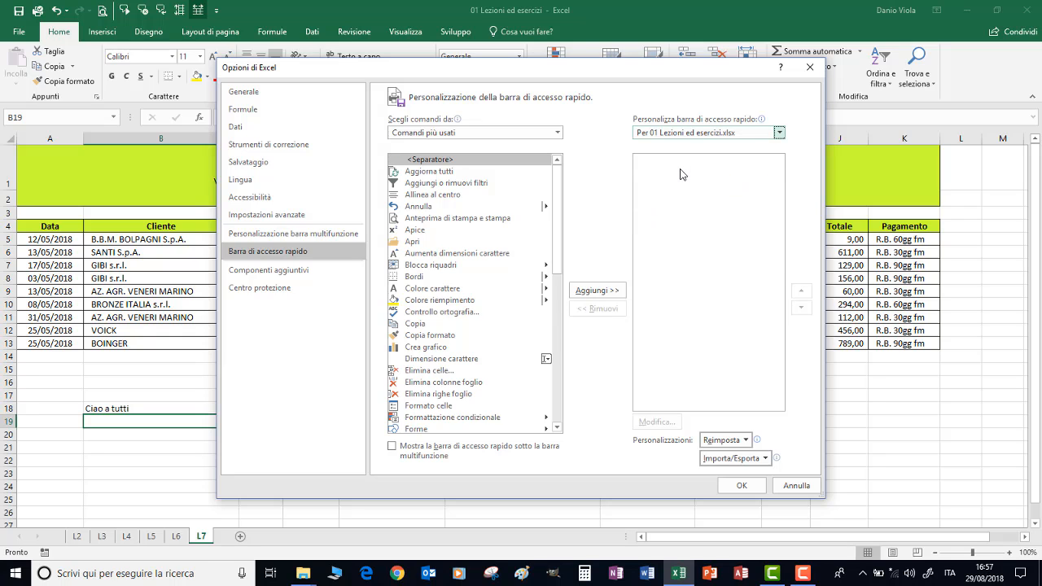
left_click(738, 486)
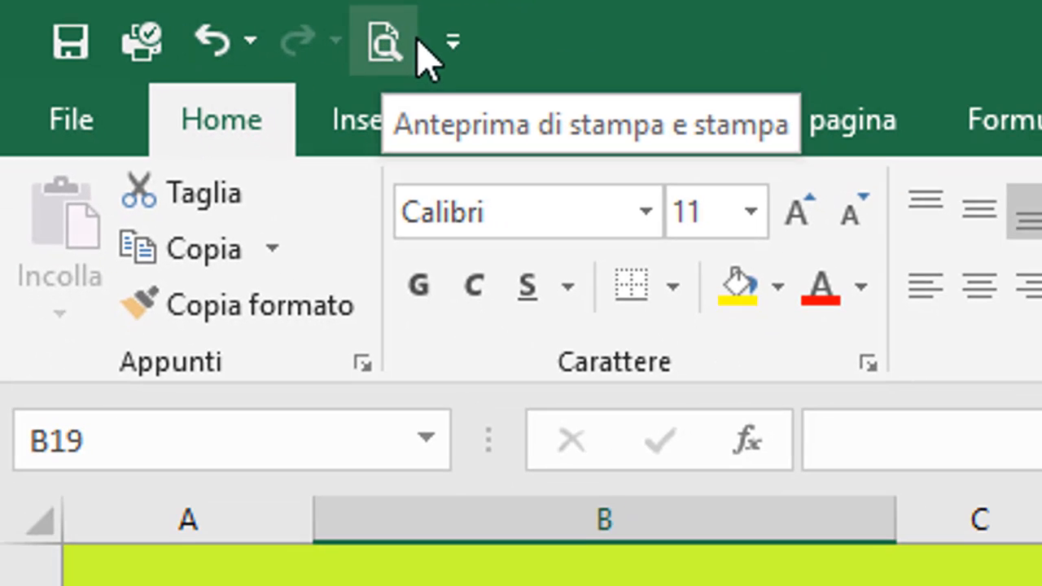
left_click(452, 45)
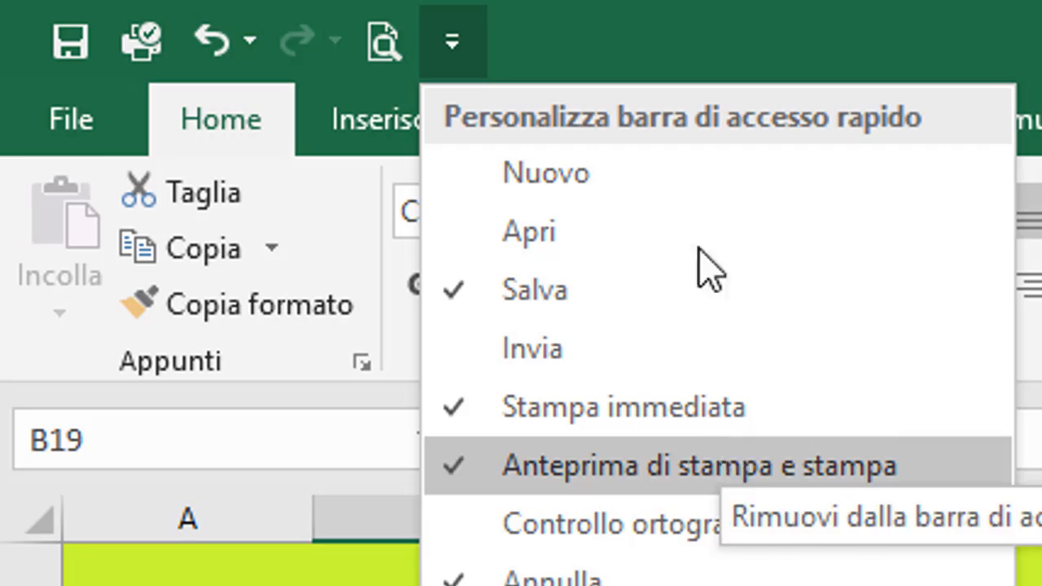
left_click(643, 20)
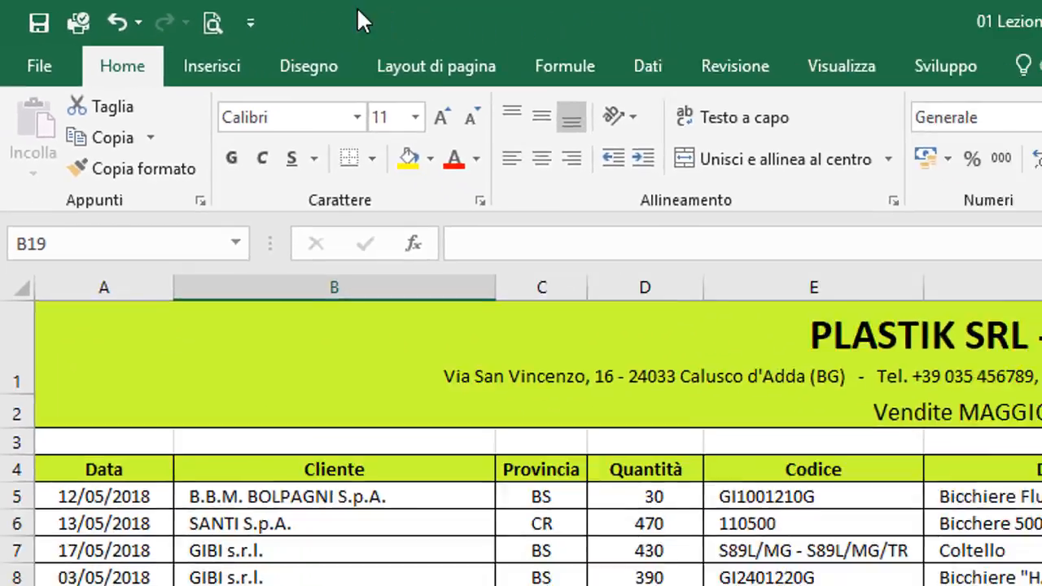